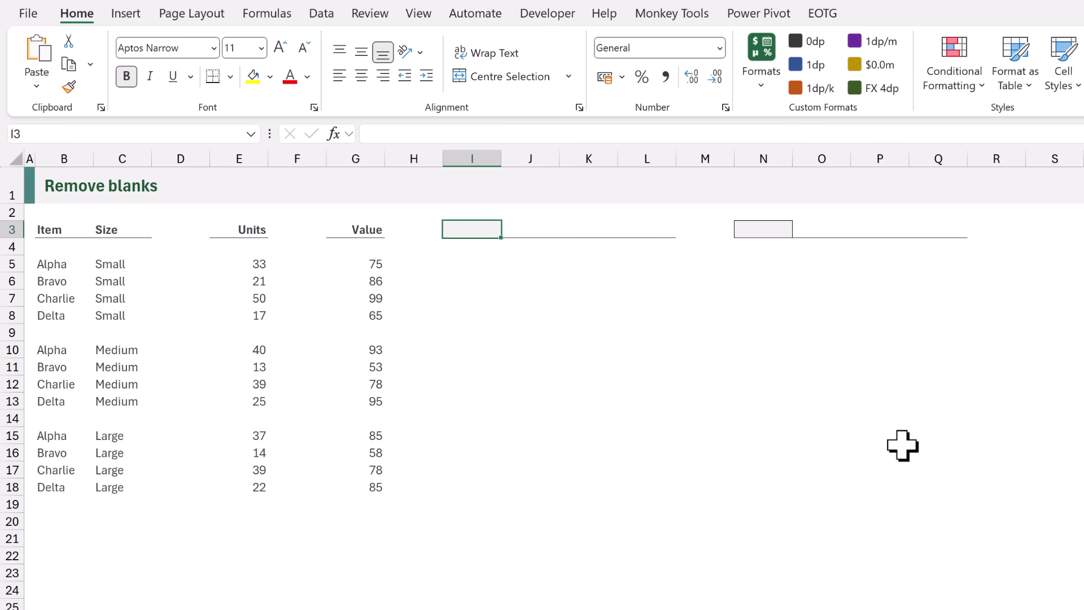
# Step: Enter a multi-line LET formula in I3 naming B3:G18 as array and returning ISBLANK(array)
pyautogui.write('=LET(')
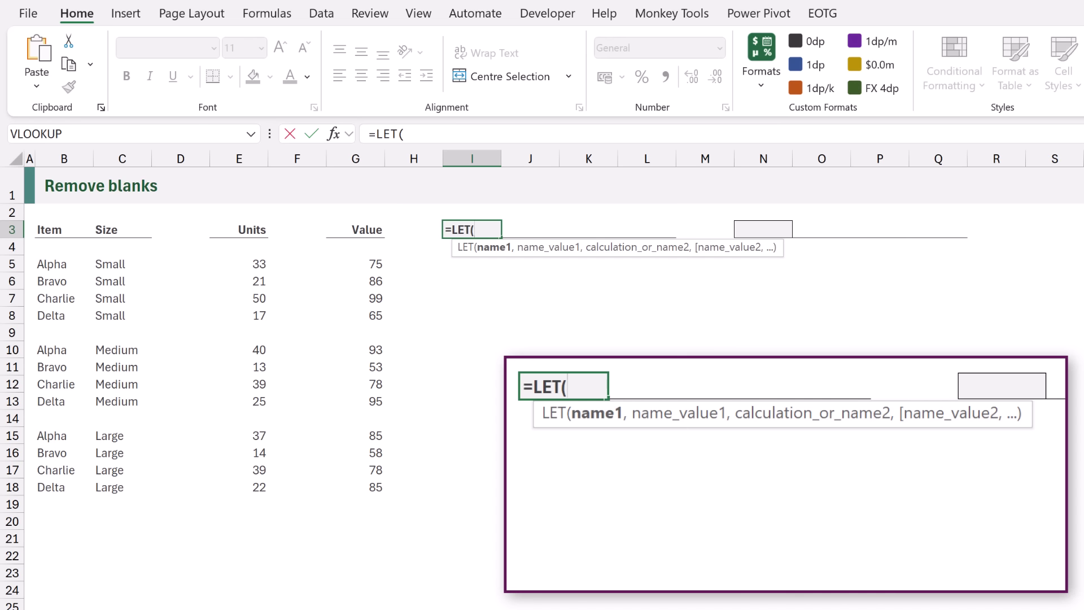
pyautogui.hotkey('alt', 'Return')
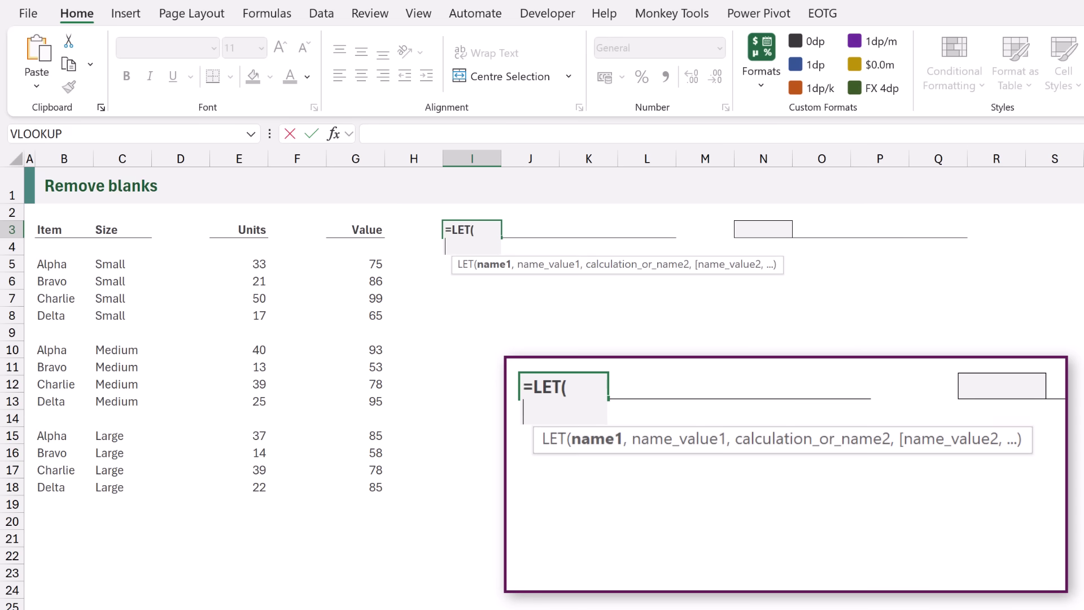
pyautogui.write('array,')
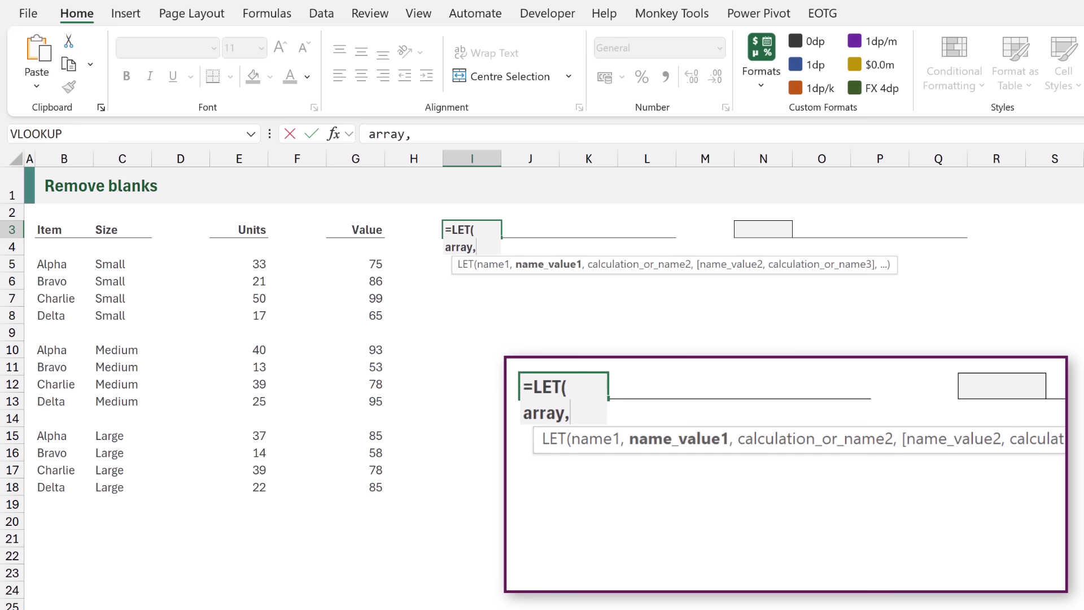
pyautogui.moveTo(61, 235); pyautogui.dragTo(359, 489)
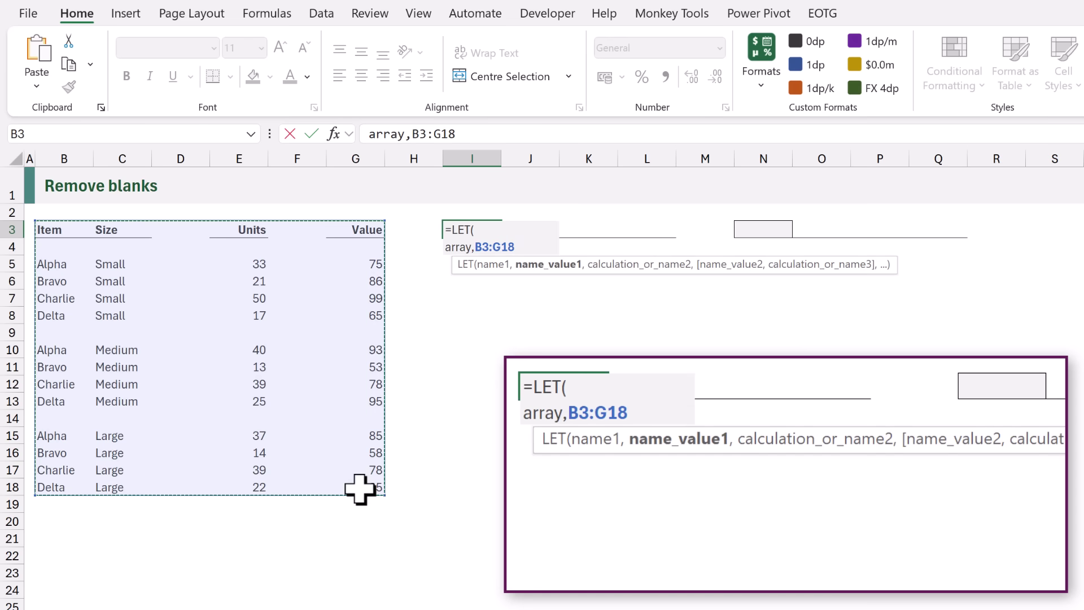
pyautogui.write(',')
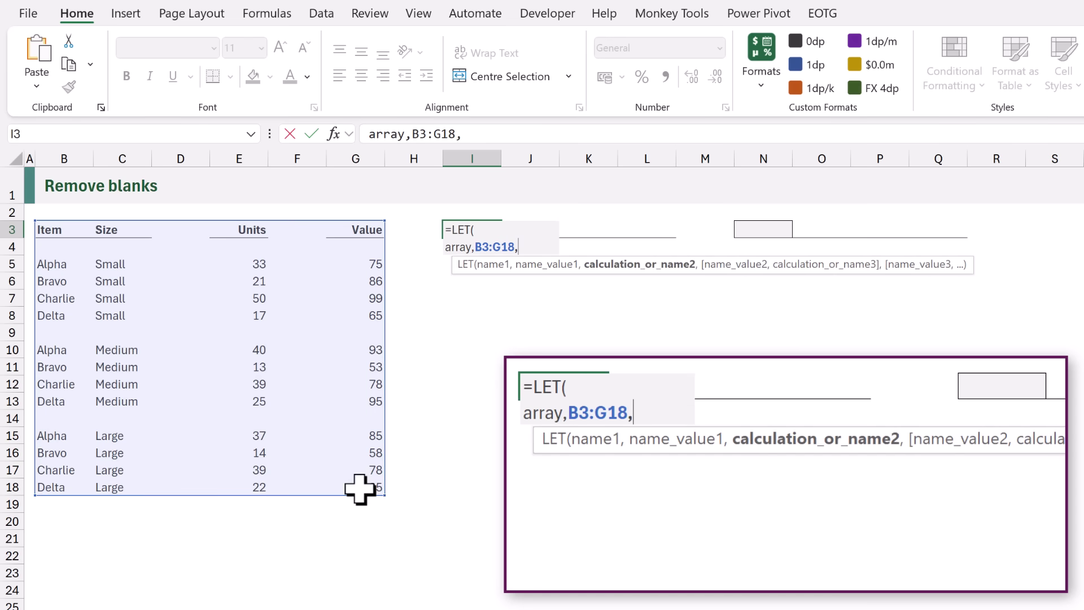
pyautogui.hotkey('alt', 'Return')
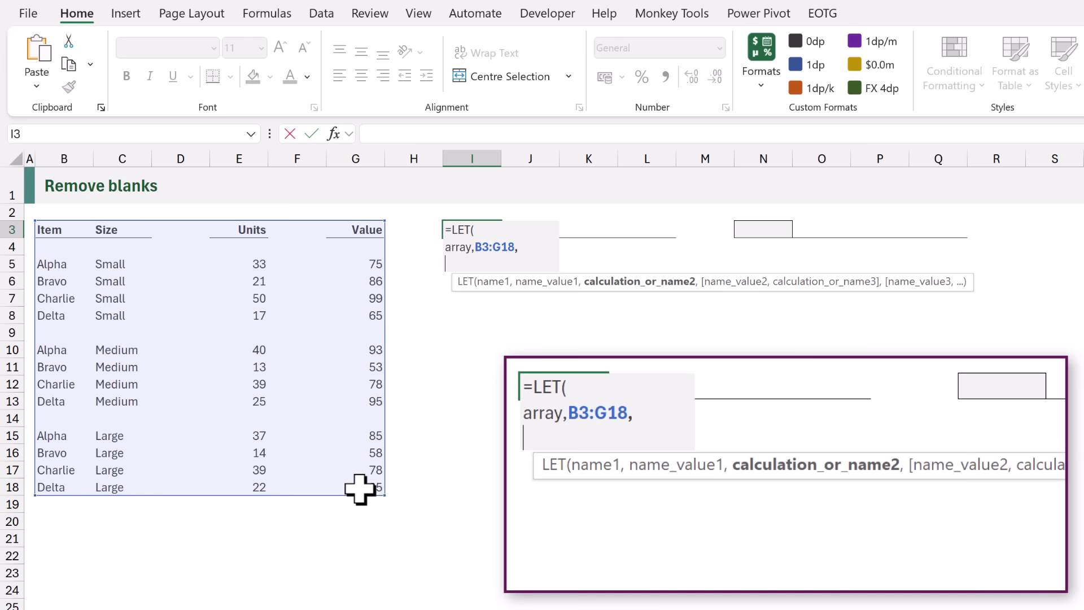
pyautogui.write('isBl')
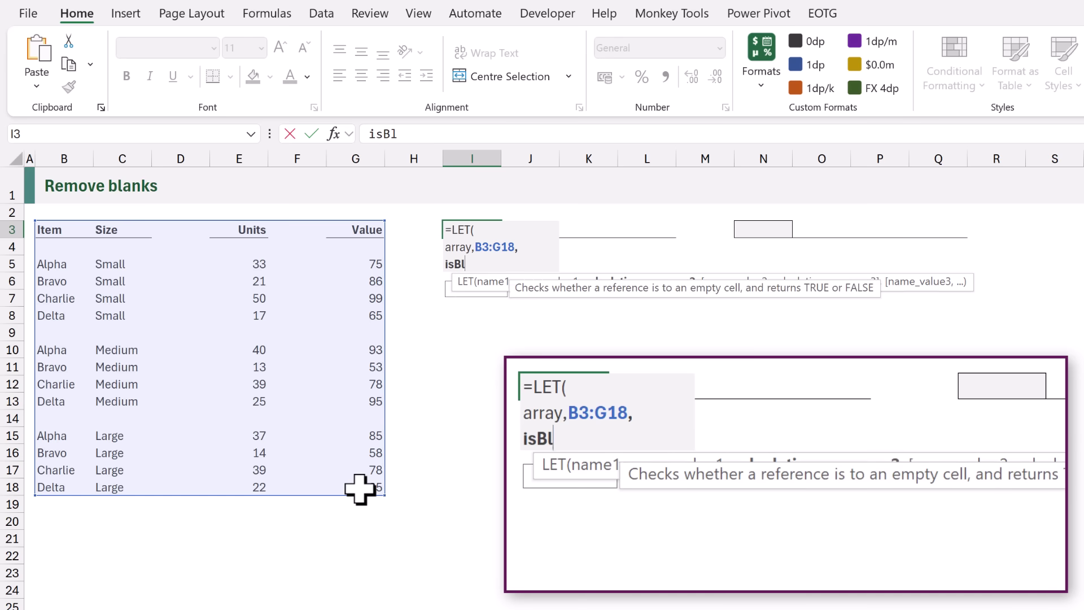
pyautogui.write('ank,IS')
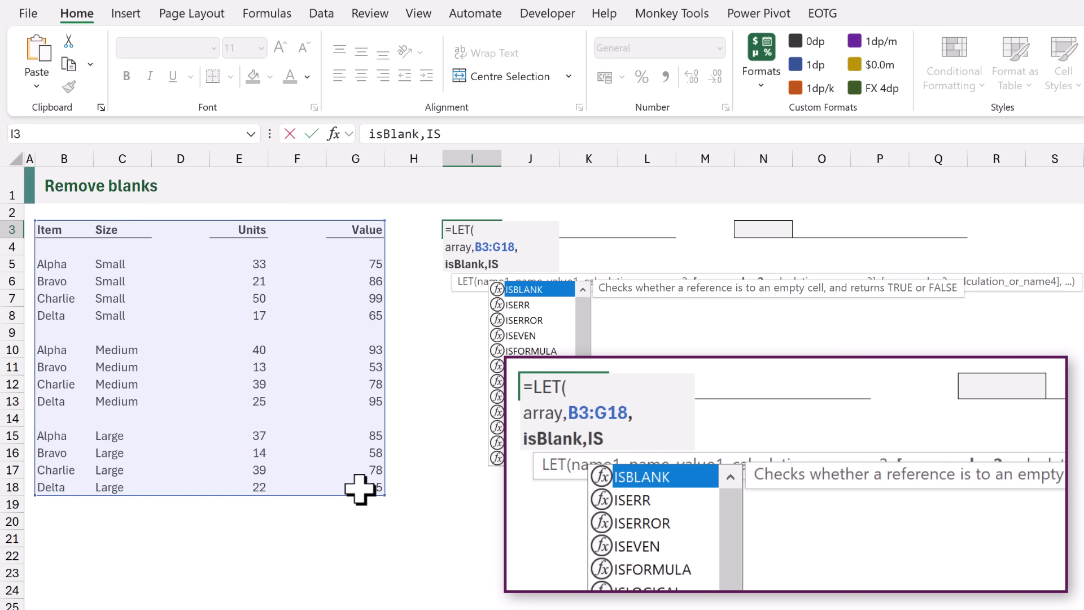
pyautogui.press('Tab')
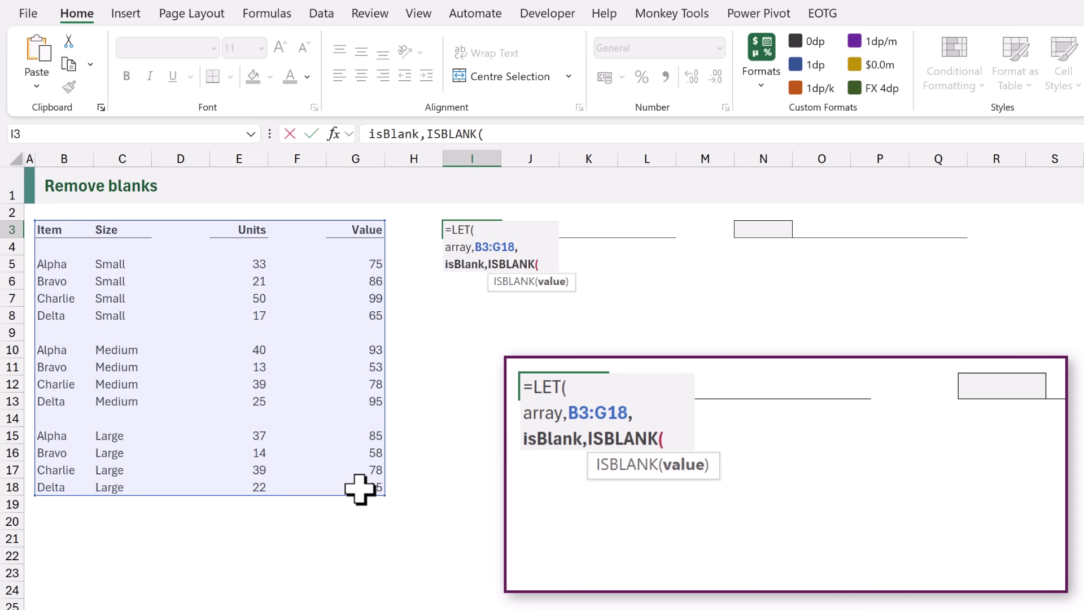
pyautogui.write('array')
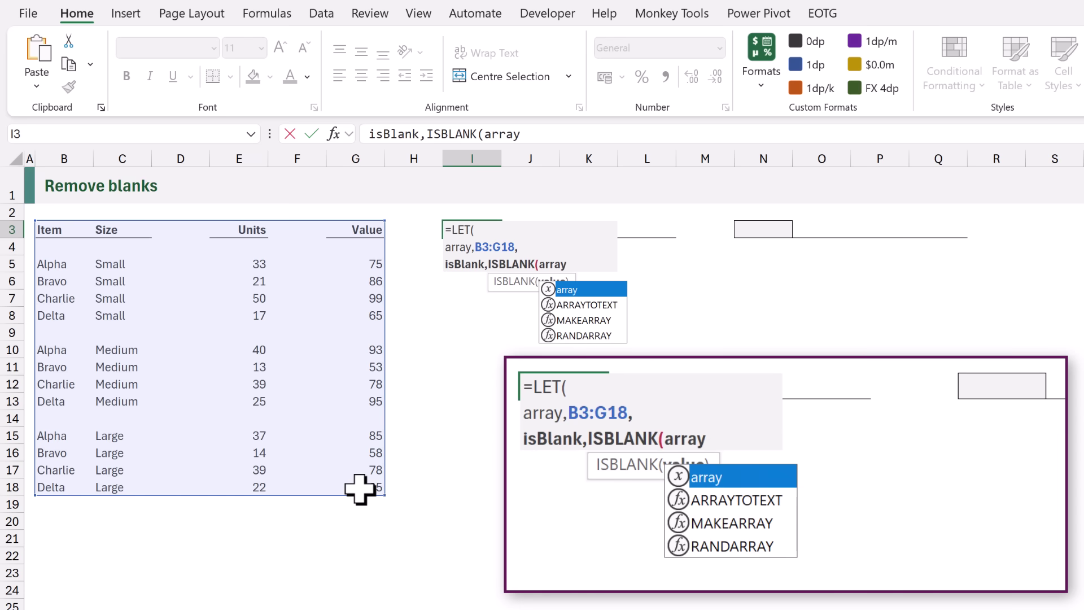
pyautogui.write('),')
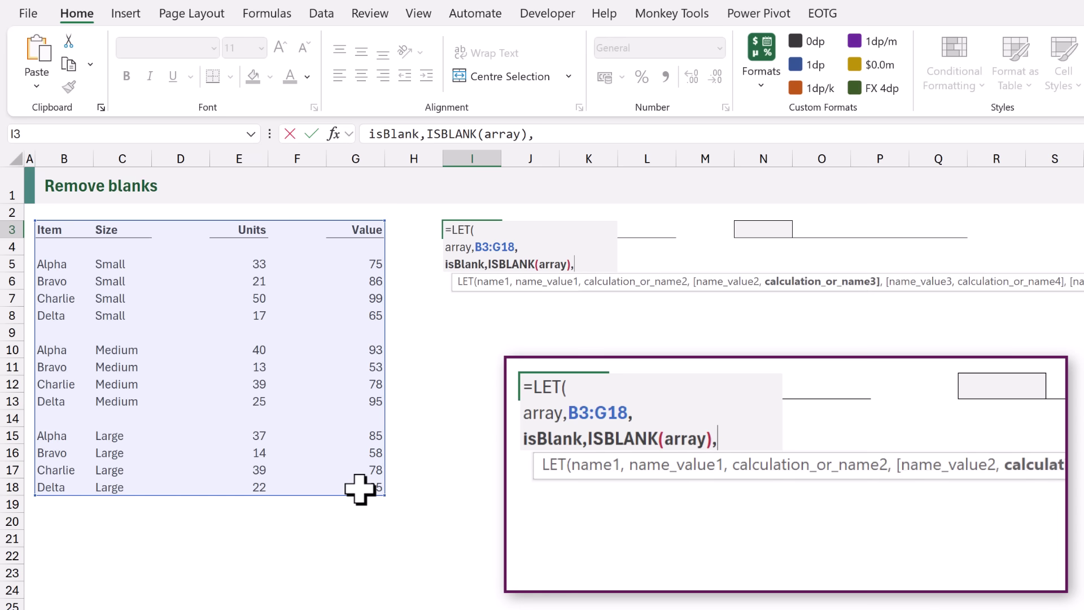
pyautogui.hotkey('alt', 'Return')
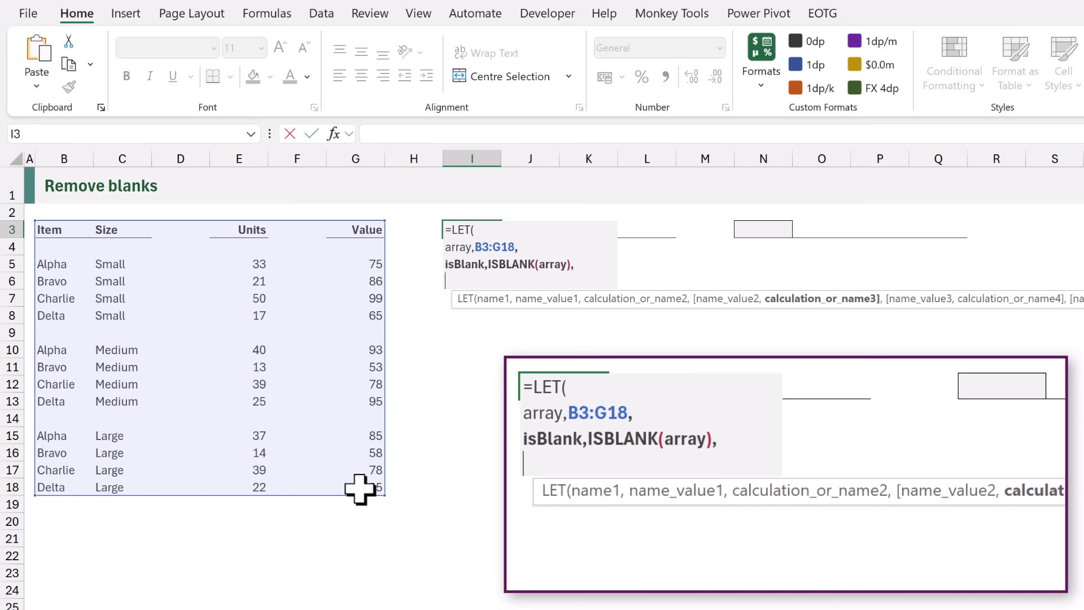
pyautogui.write('is')
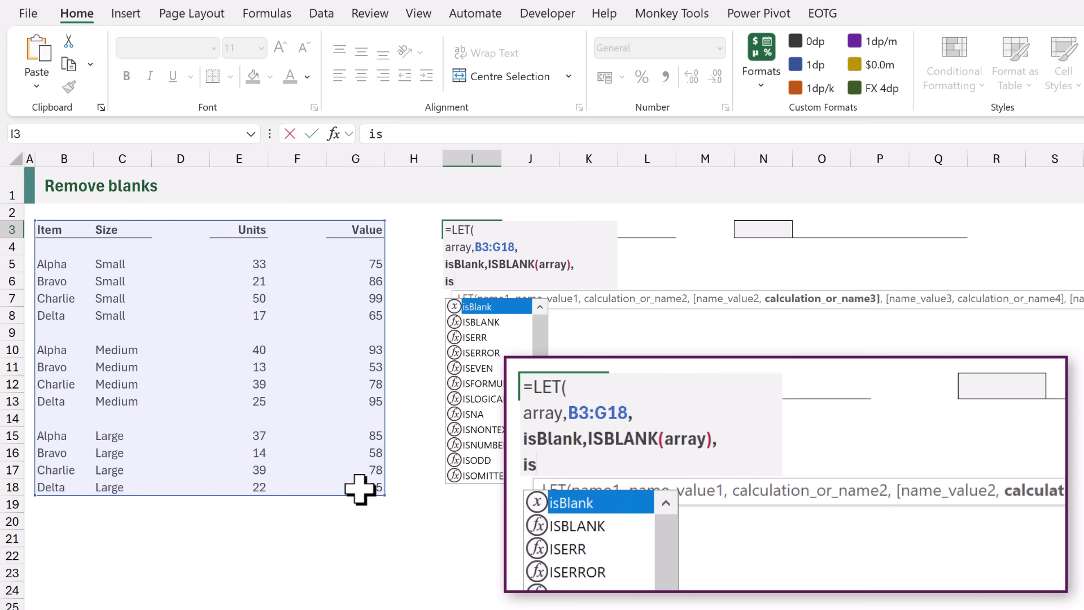
pyautogui.write('Blank')
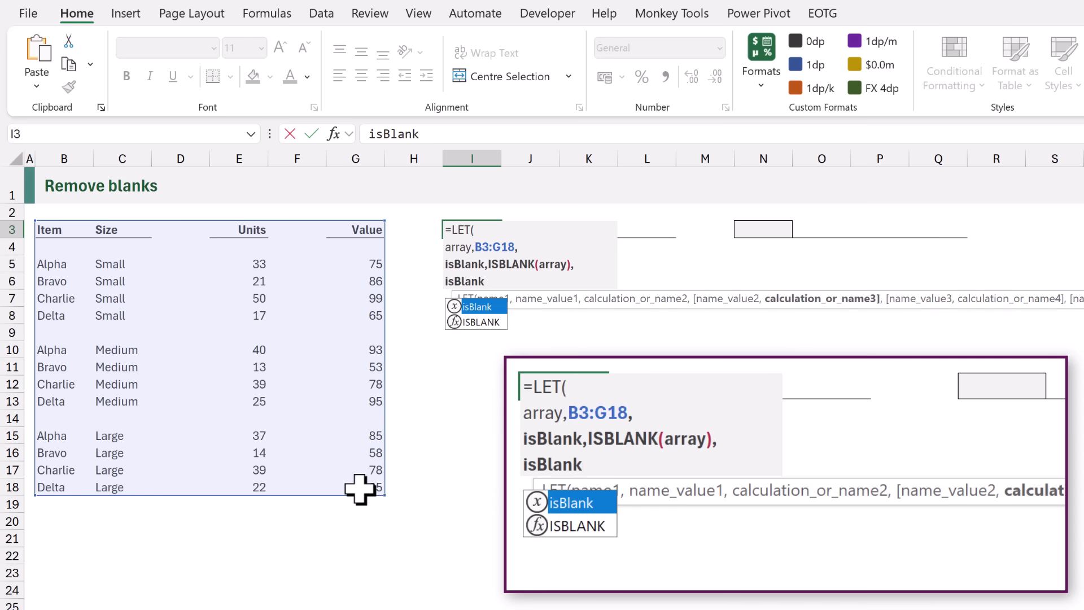
pyautogui.write(')')
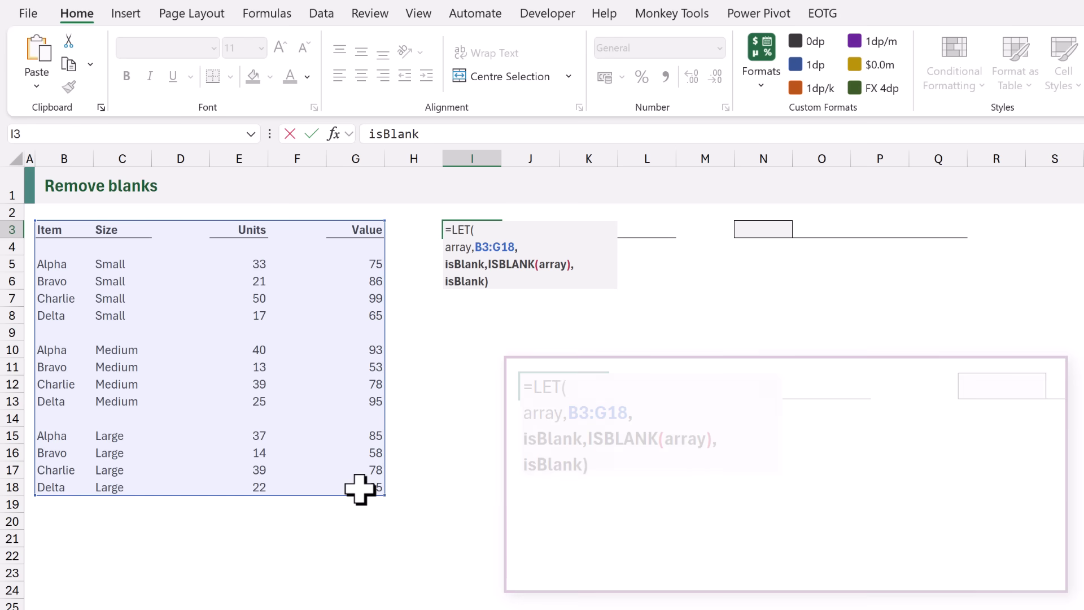
pyautogui.hotkey('ctrl', 'Return')
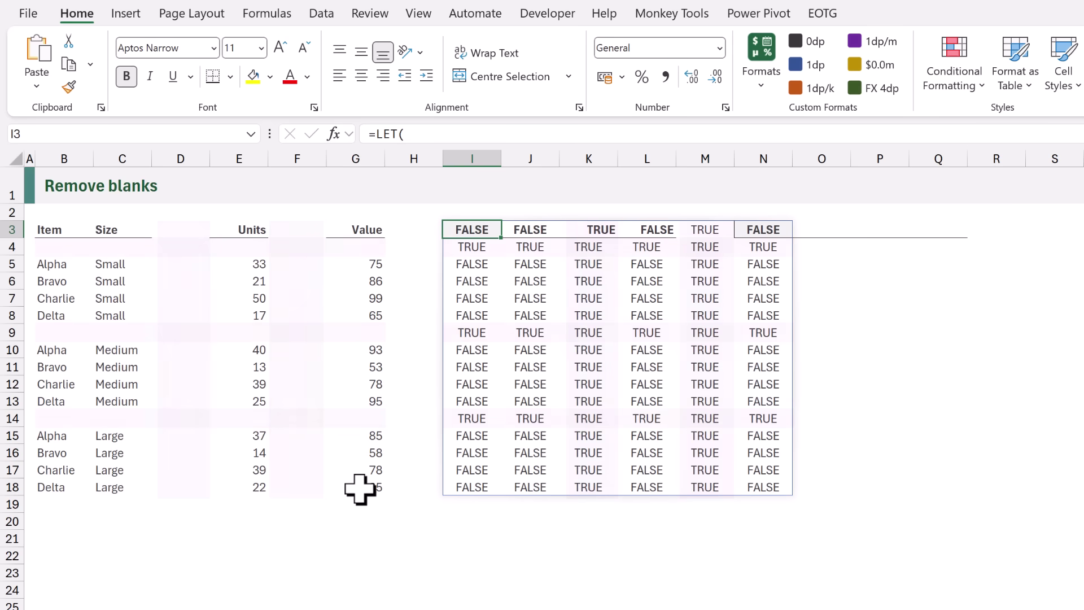
# Step: Add a blankRow name defined as BYROW(isBlank,AND) to the I3 LET formula
pyautogui.press('F2')
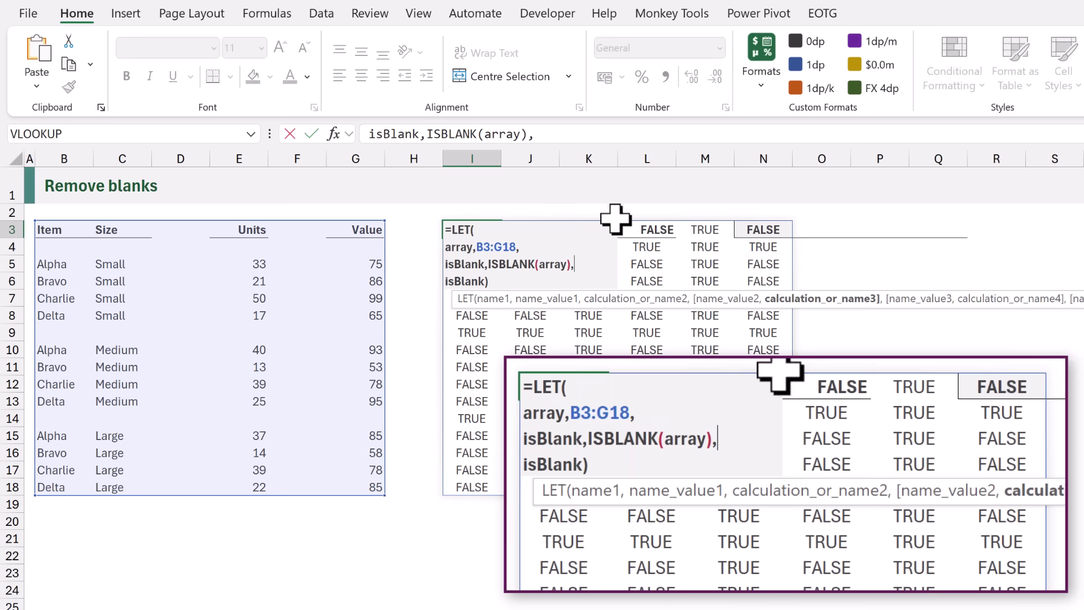
pyautogui.click(575, 264)
pyautogui.hotkey('alt', 'Return')
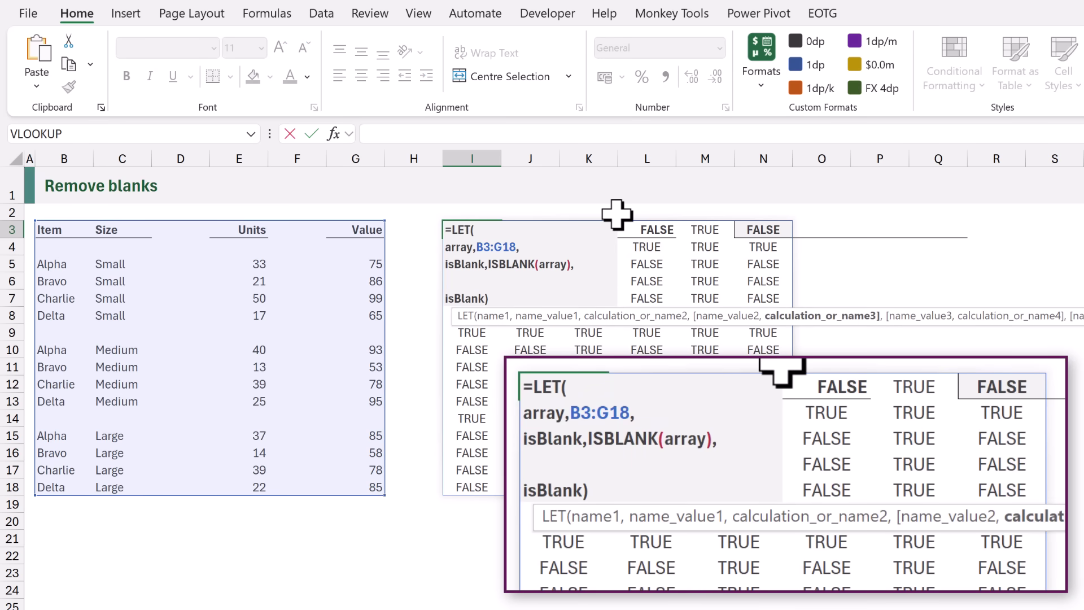
pyautogui.write('blankRow,')
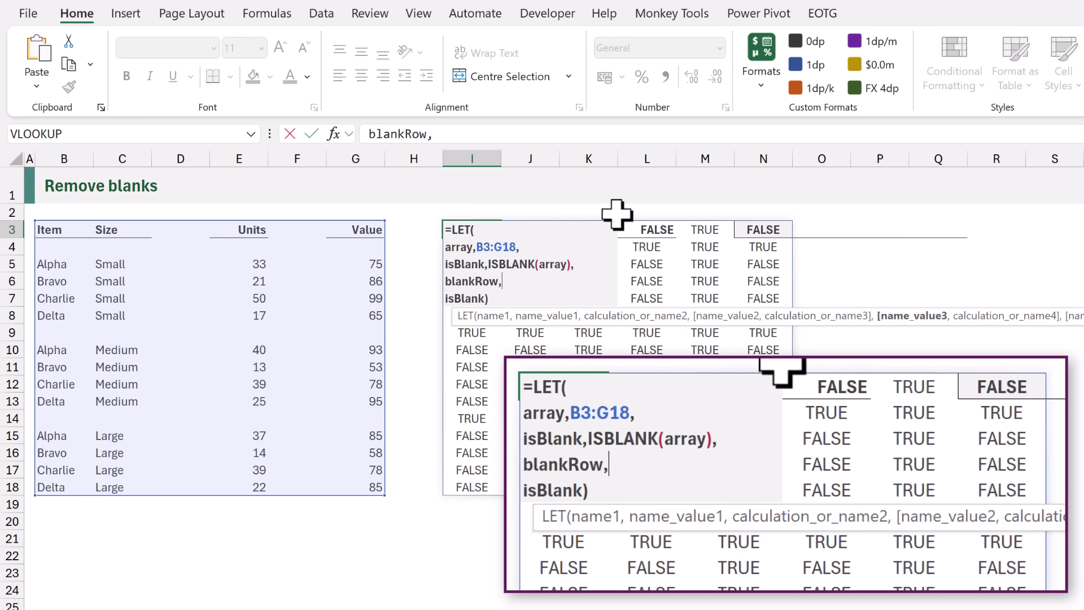
pyautogui.write('BYROW(')
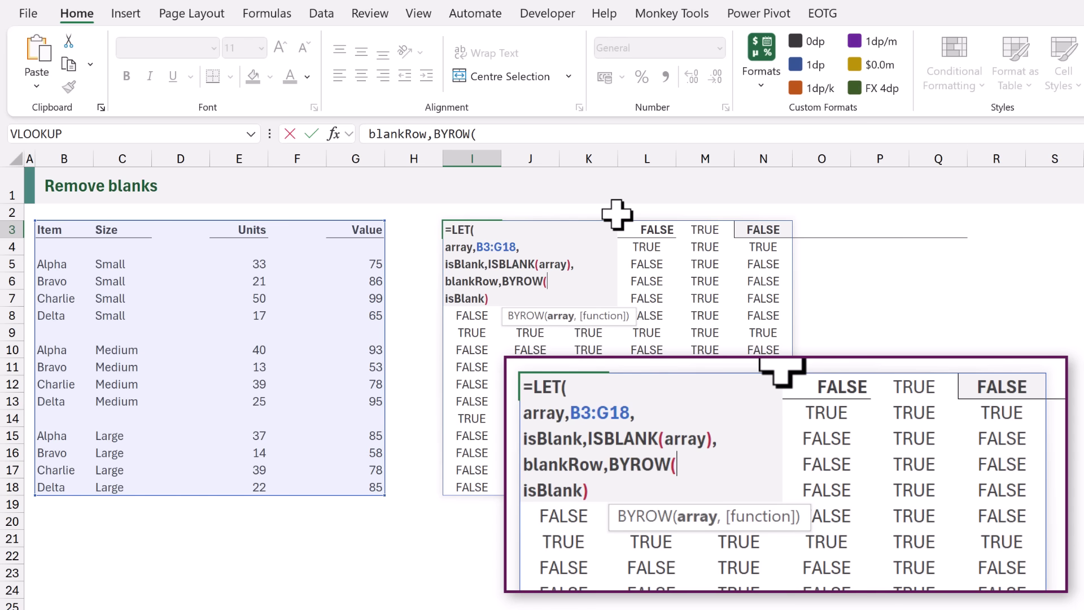
pyautogui.write('isBlank,')
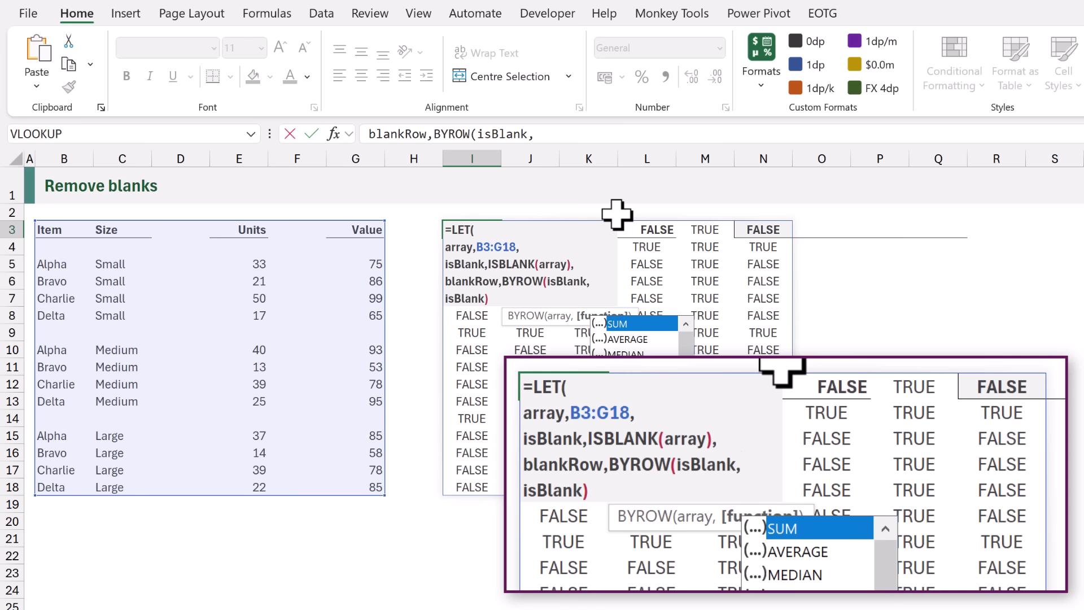
pyautogui.write('AND),')
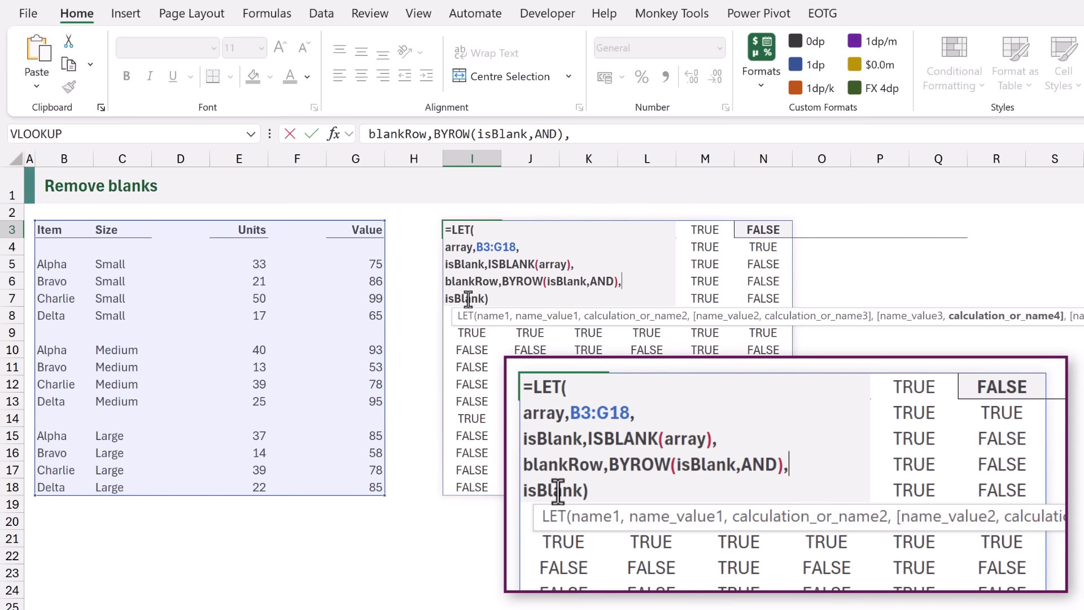
# Step: Make the formula return blankRow instead of isBlank, spilling one TRUE/FALSE per row
pyautogui.moveTo(481, 299); pyautogui.dragTo(445, 299)
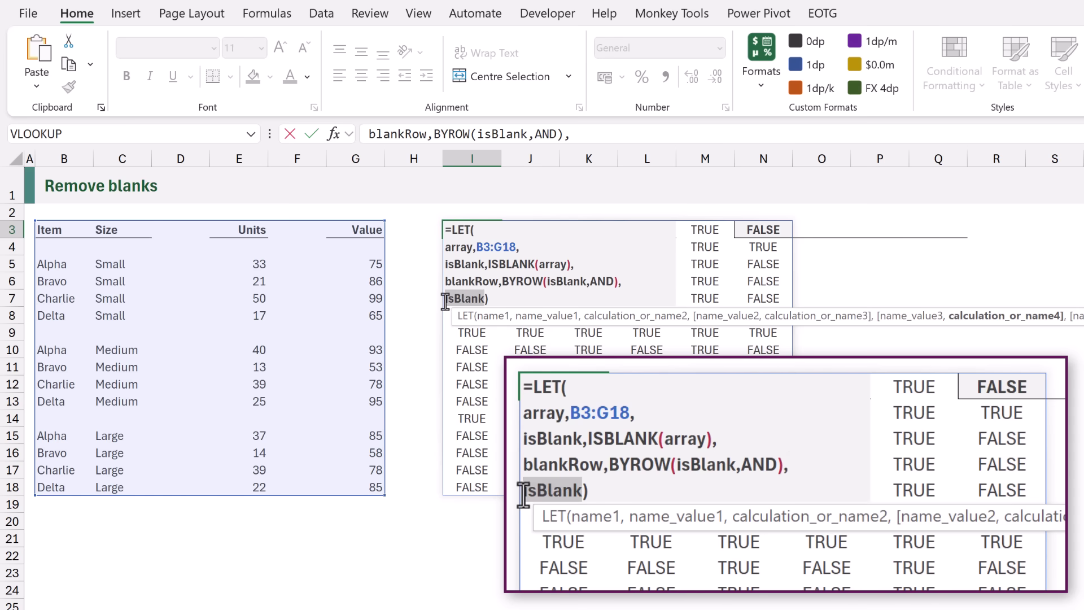
pyautogui.write('blankR')
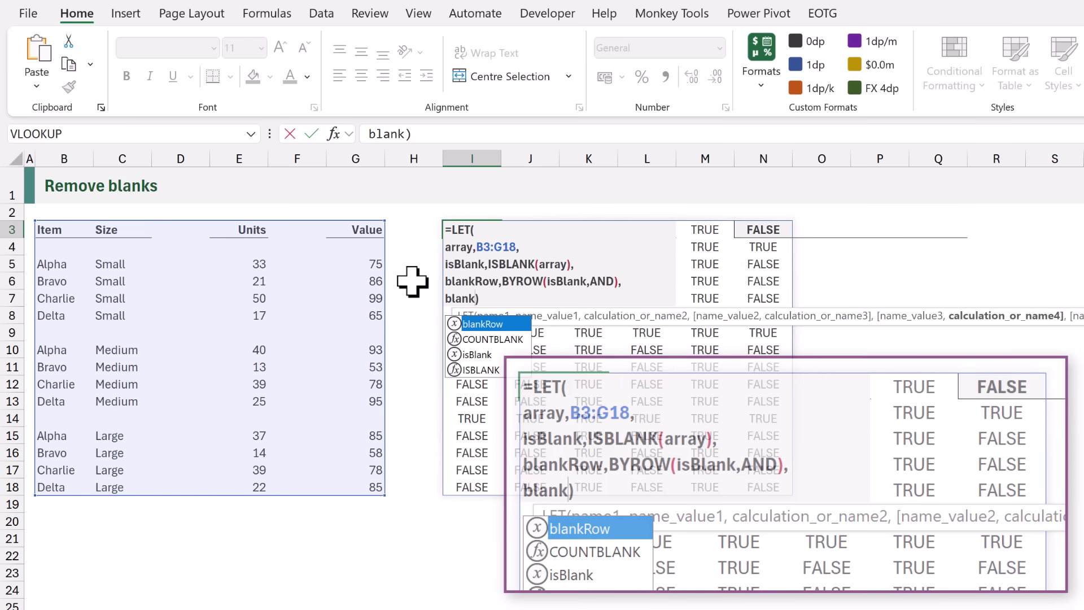
pyautogui.press('Tab')
pyautogui.press('Return')
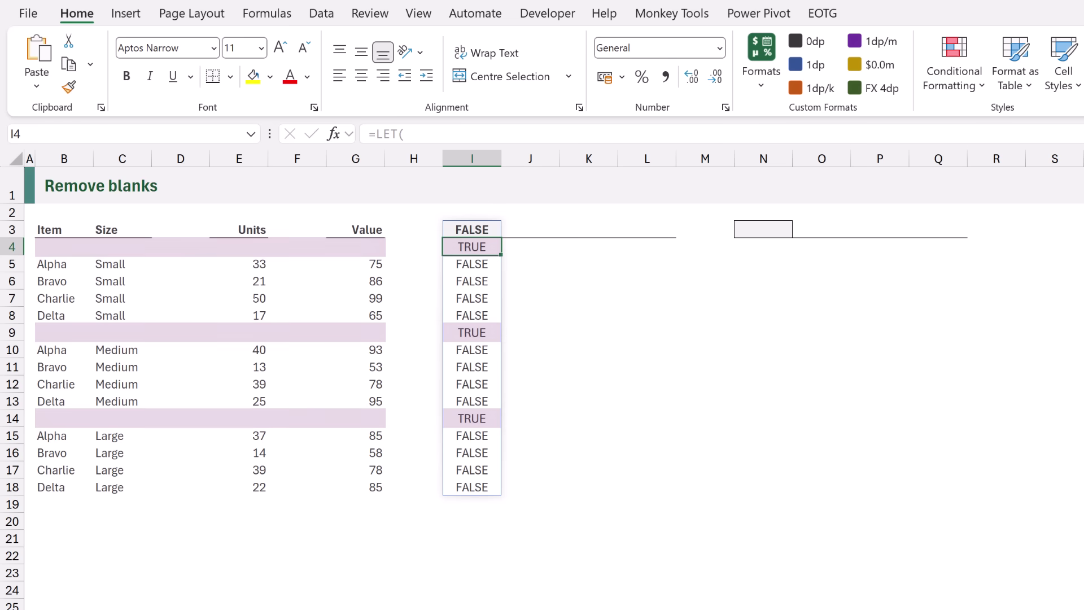
# Step: Add a result line defined as FILTER(array,NOT(blankRow)) to the LET formula in I3
pyautogui.press('Up')
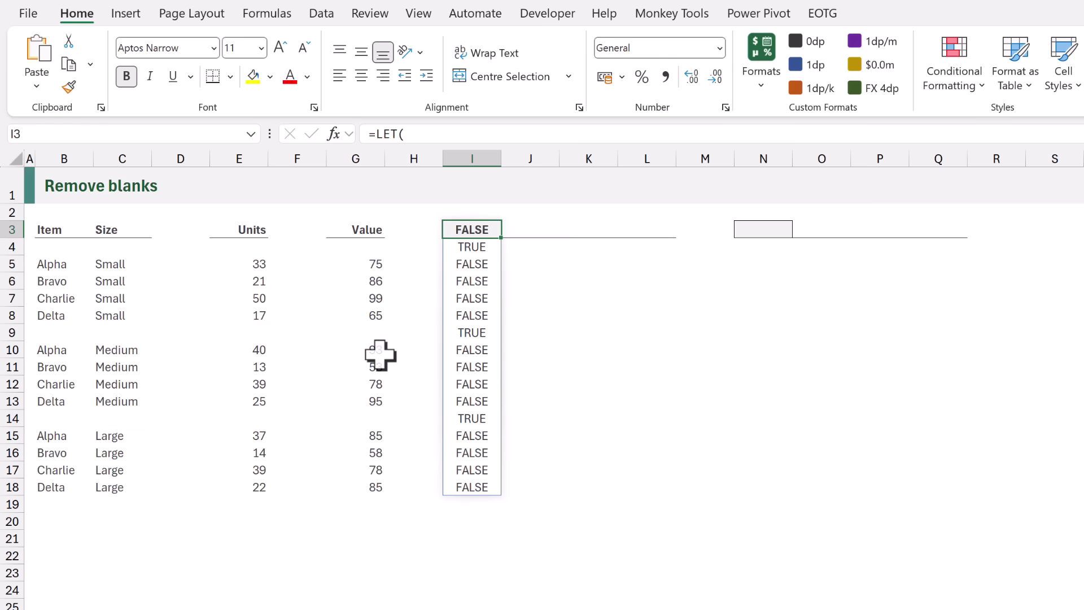
pyautogui.doubleClick(454, 228)
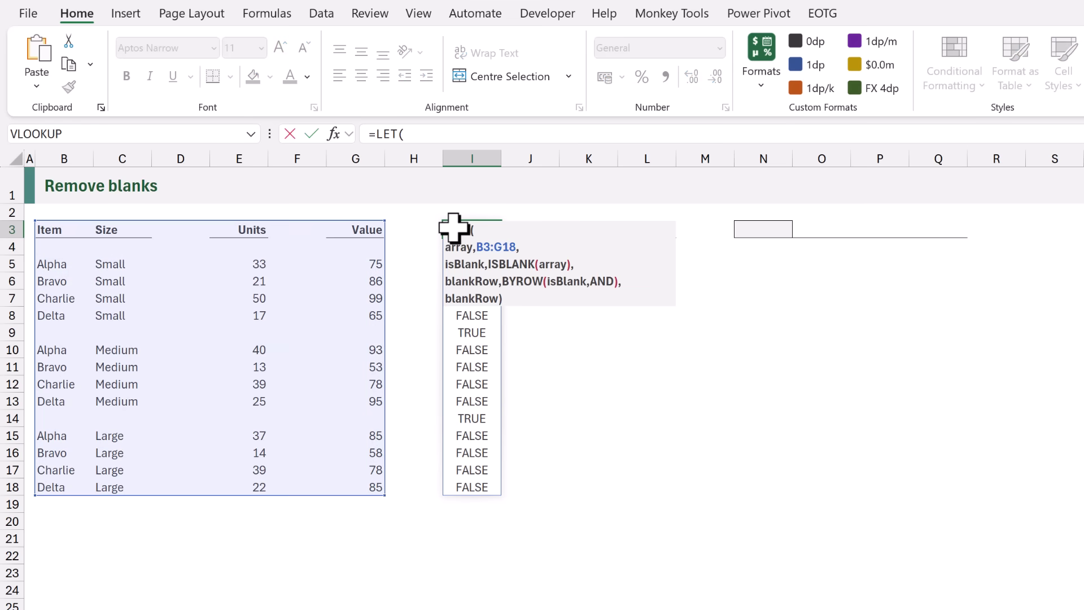
pyautogui.click(633, 284)
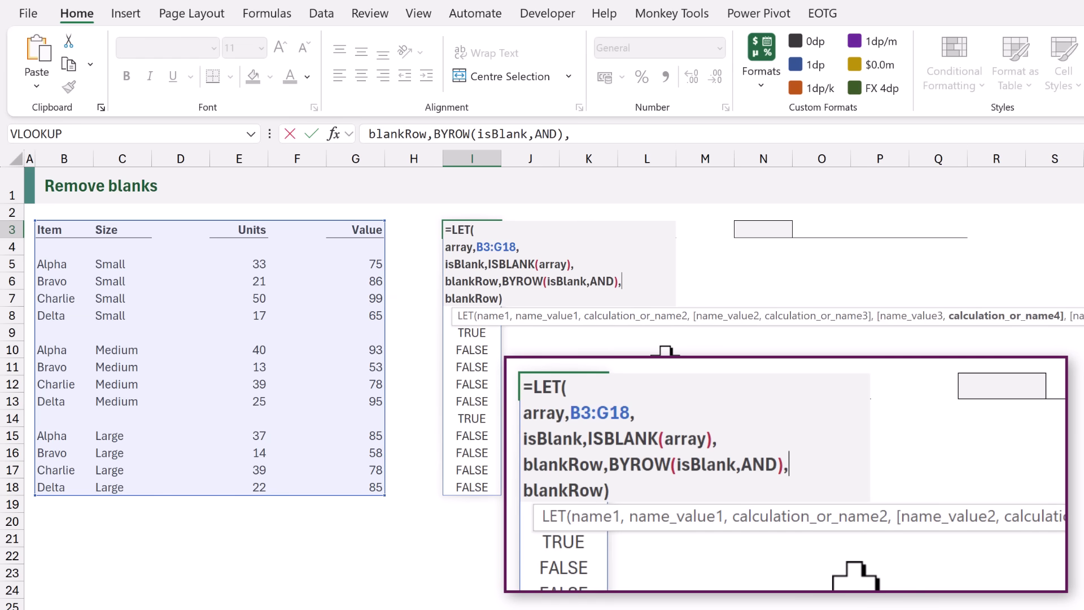
pyautogui.hotkey('alt', 'Return')
pyautogui.write('result,')
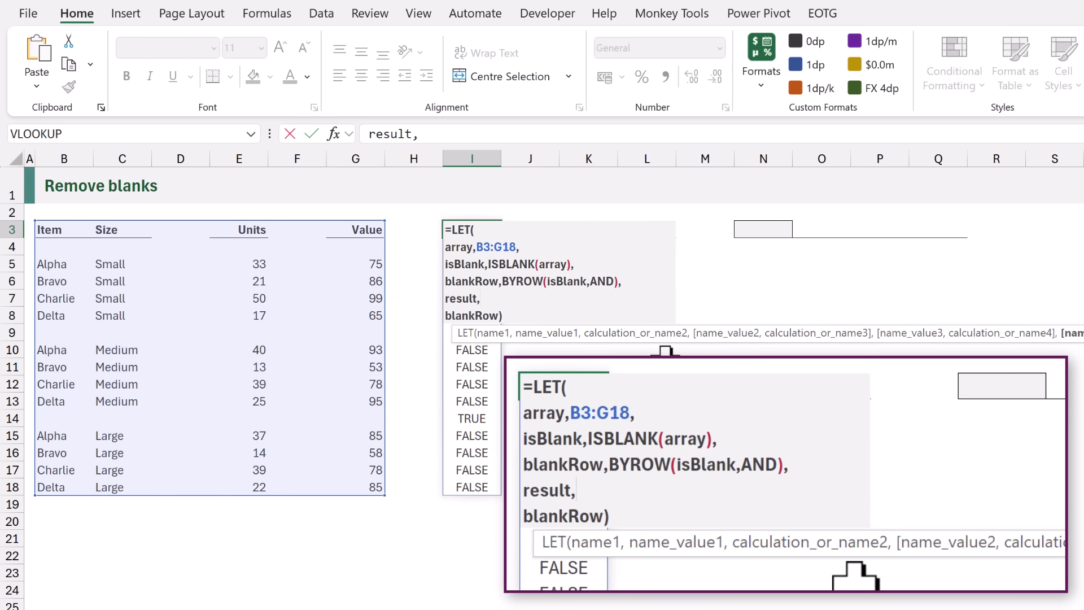
pyautogui.write('FILTER(')
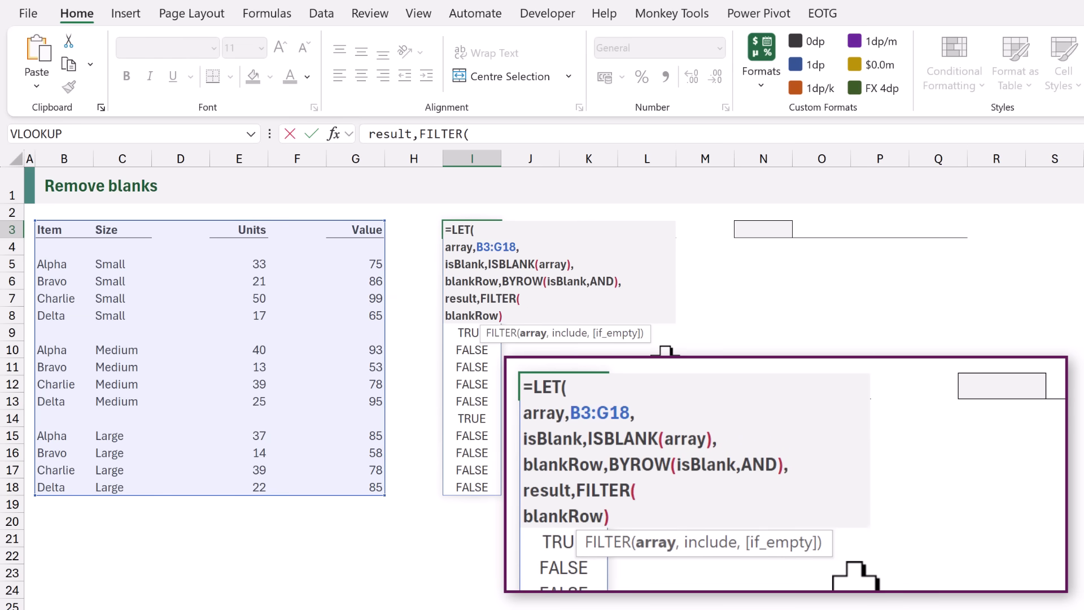
pyautogui.write('array,')
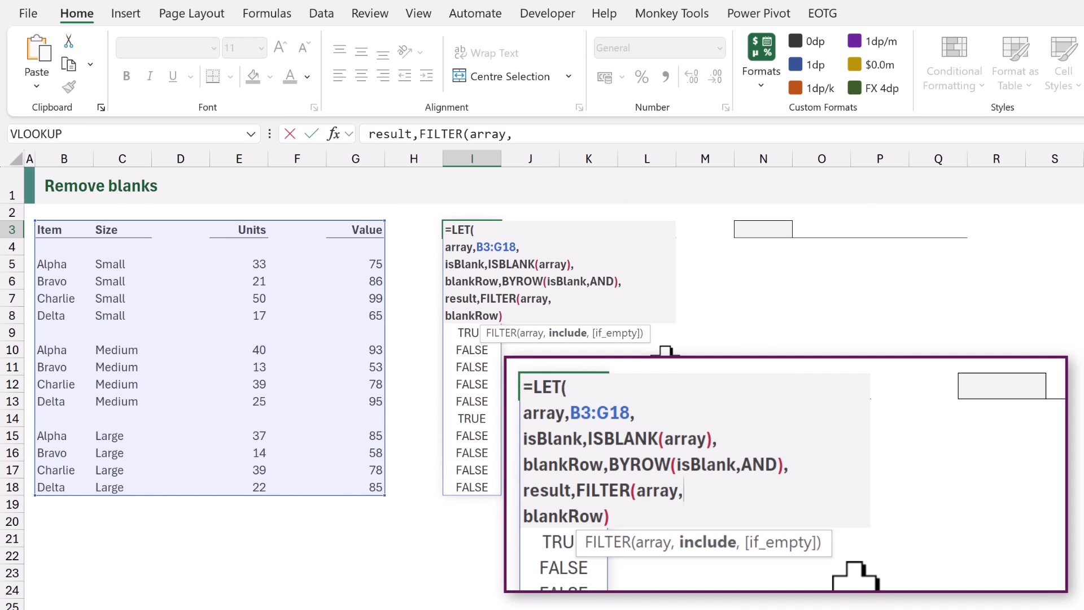
pyautogui.write('NOT(')
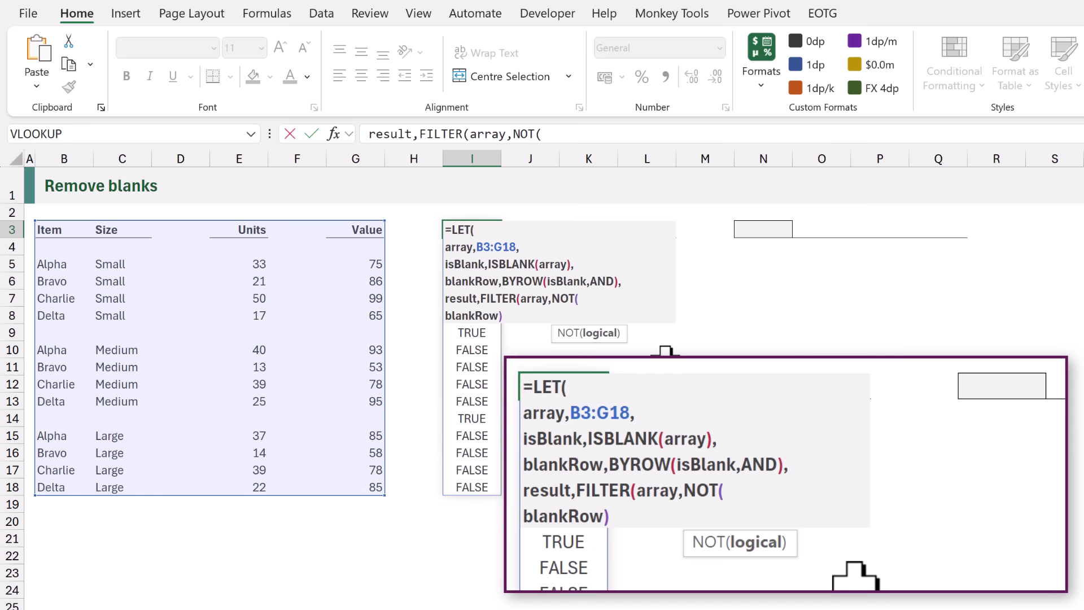
pyautogui.write('blankRow')
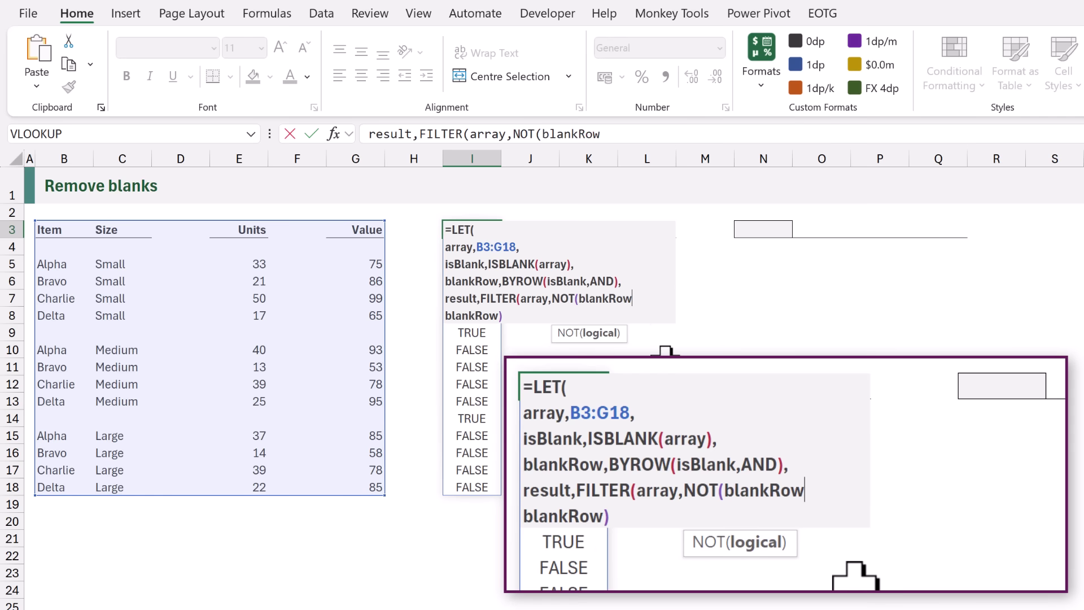
pyautogui.write(')')
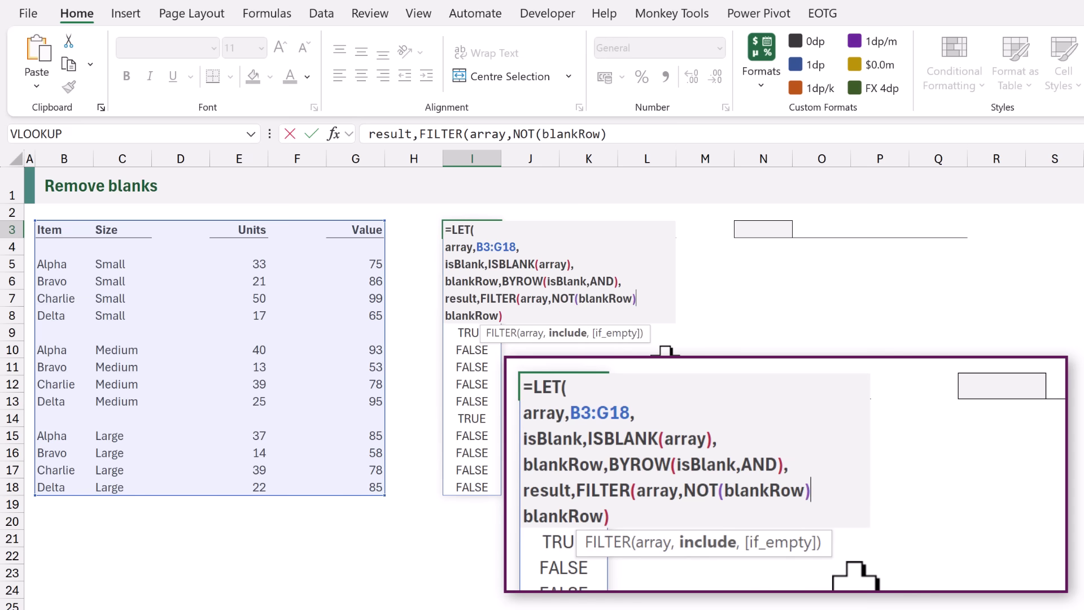
pyautogui.write('),')
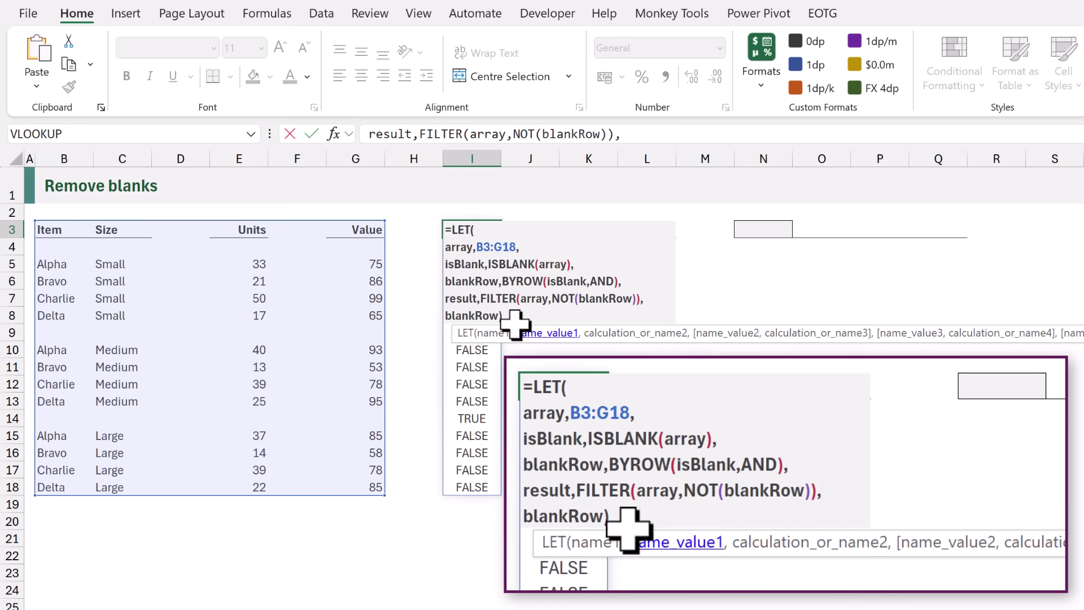
# Step: Replace the final blankRow return value with result so the filtered table spills
pyautogui.moveTo(500, 316); pyautogui.dragTo(446, 317)
pyautogui.press('BackSpace')
pyautogui.write('resul')
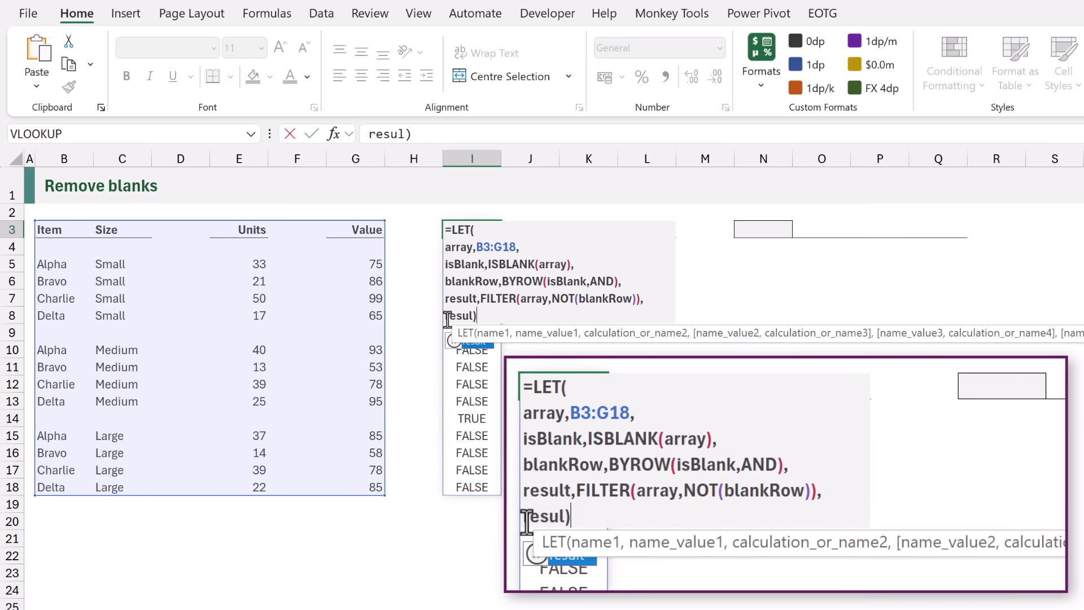
pyautogui.write('t')
pyautogui.press('Return')
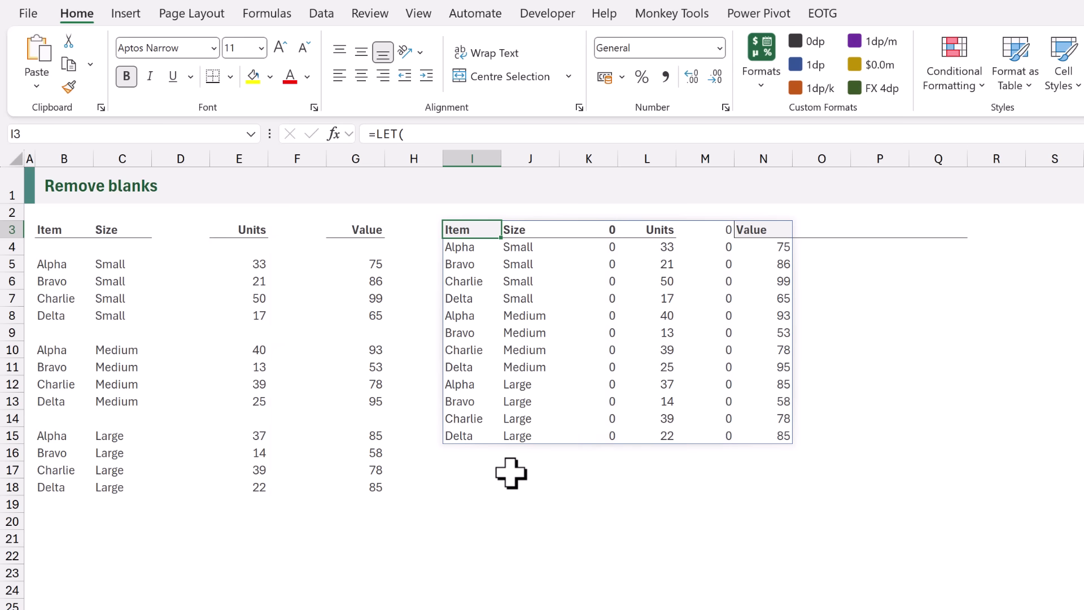
# Step: Add a blankCol name defined as BYCOL(isBlank,AND) after the BYROW line
pyautogui.press('F2')
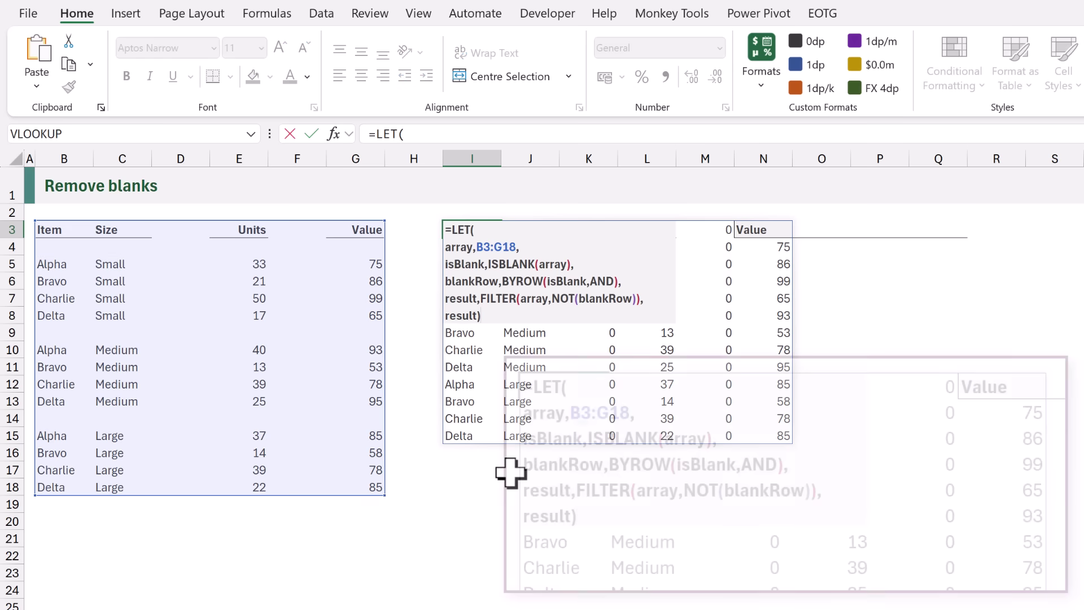
pyautogui.click(623, 281)
pyautogui.hotkey('alt', 'Return')
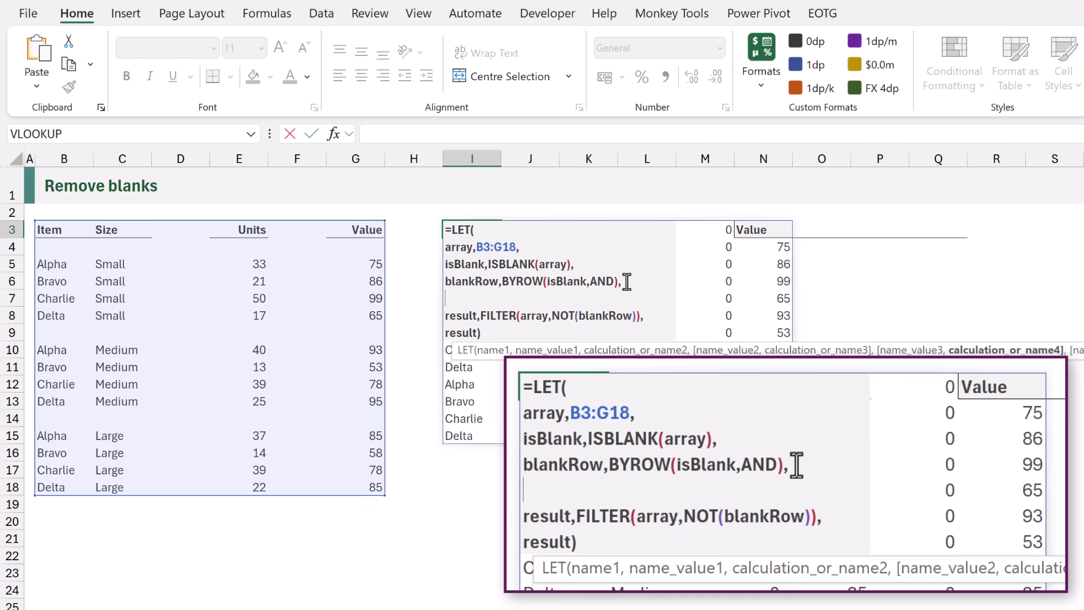
pyautogui.write('blankCo')
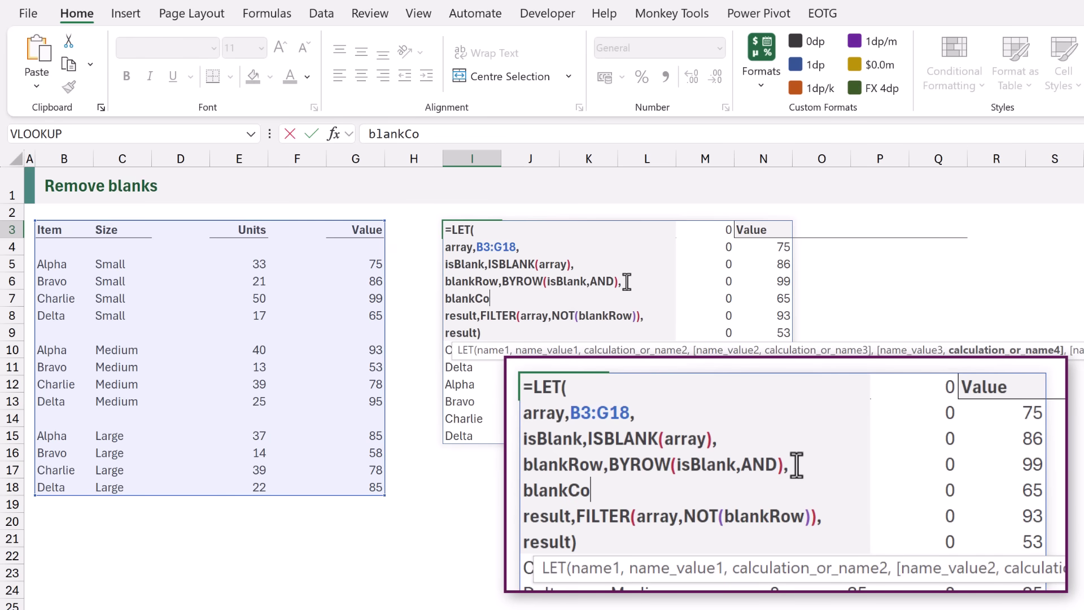
pyautogui.write('l,BYCOL(')
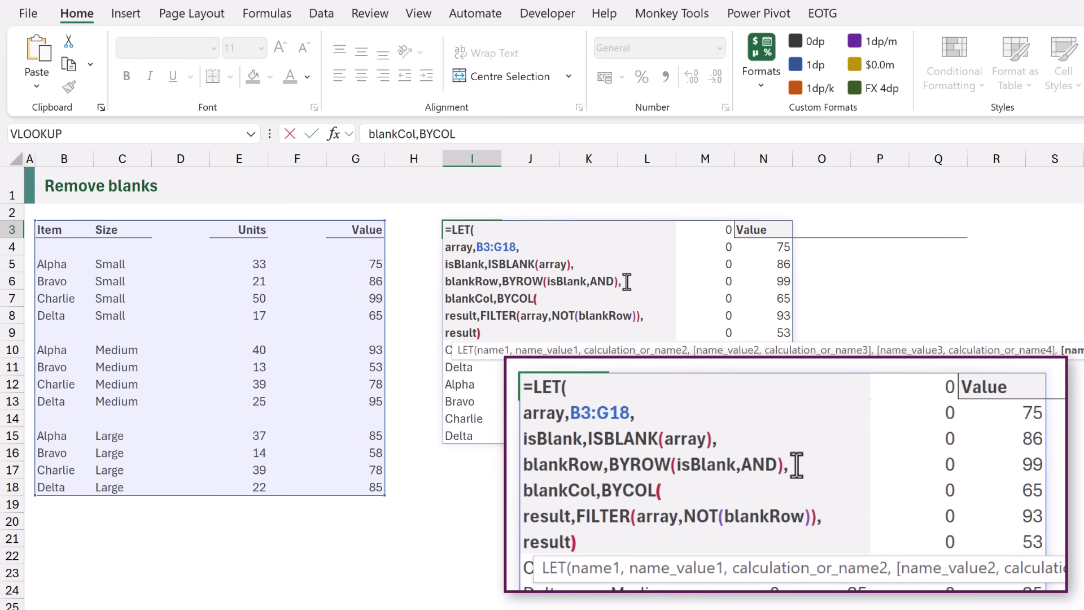
pyautogui.write('i')
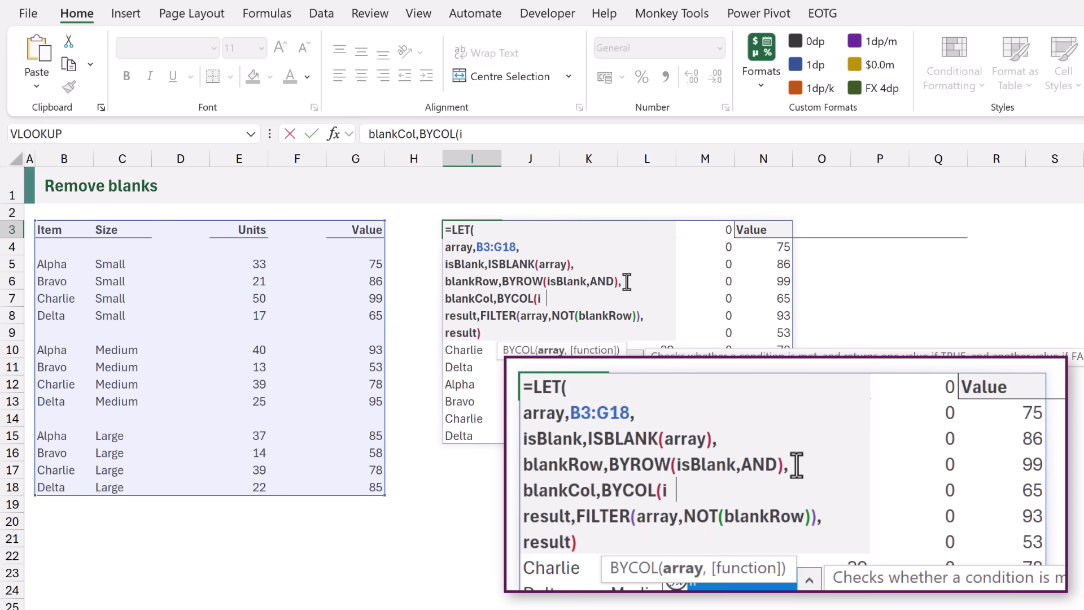
pyautogui.write('sBlank')
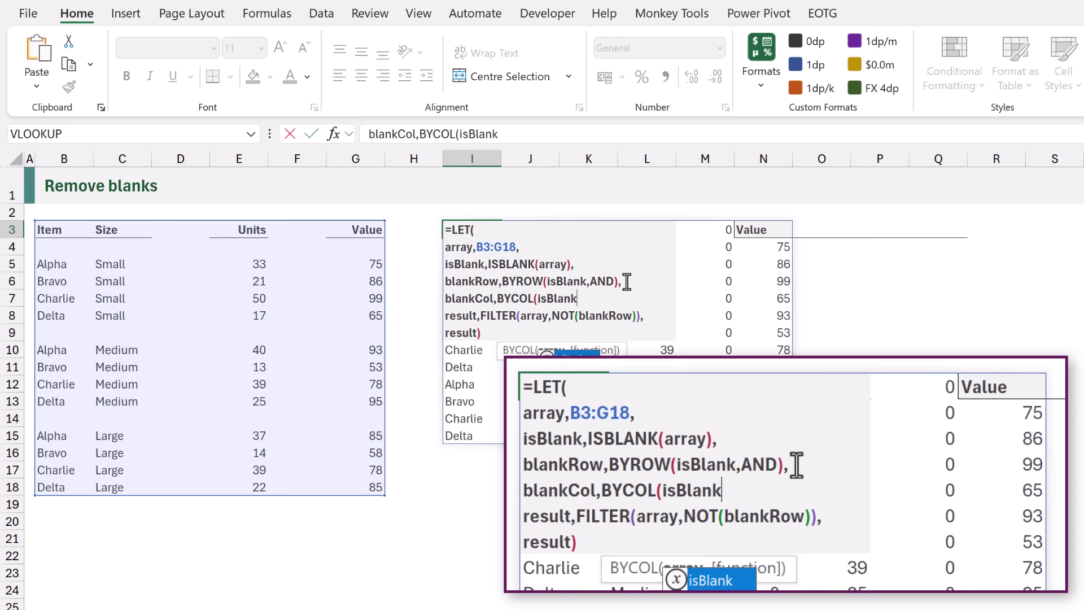
pyautogui.write(',AND')
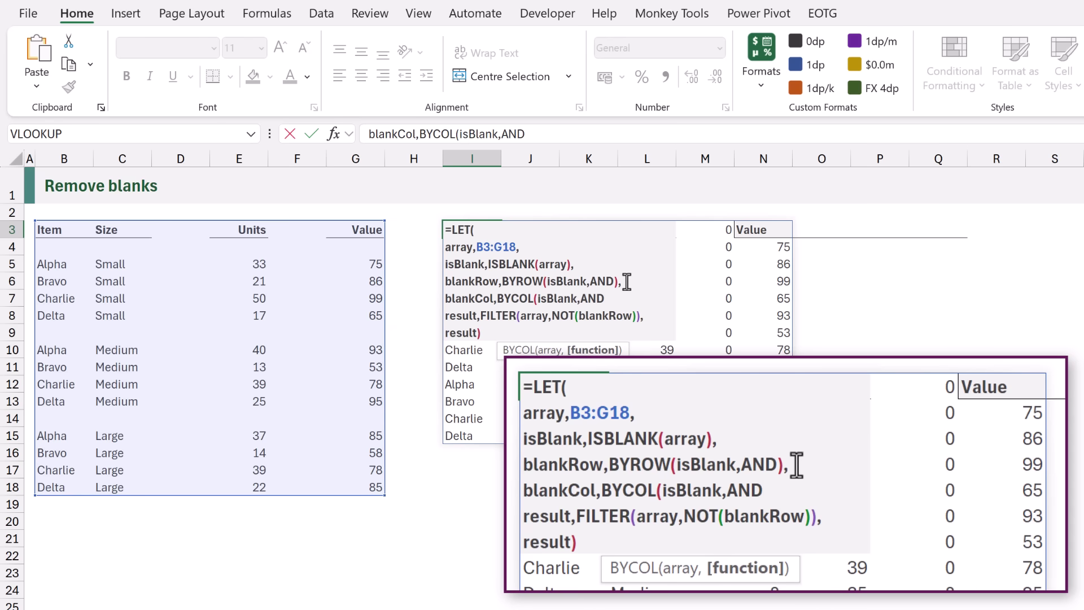
pyautogui.write('),')
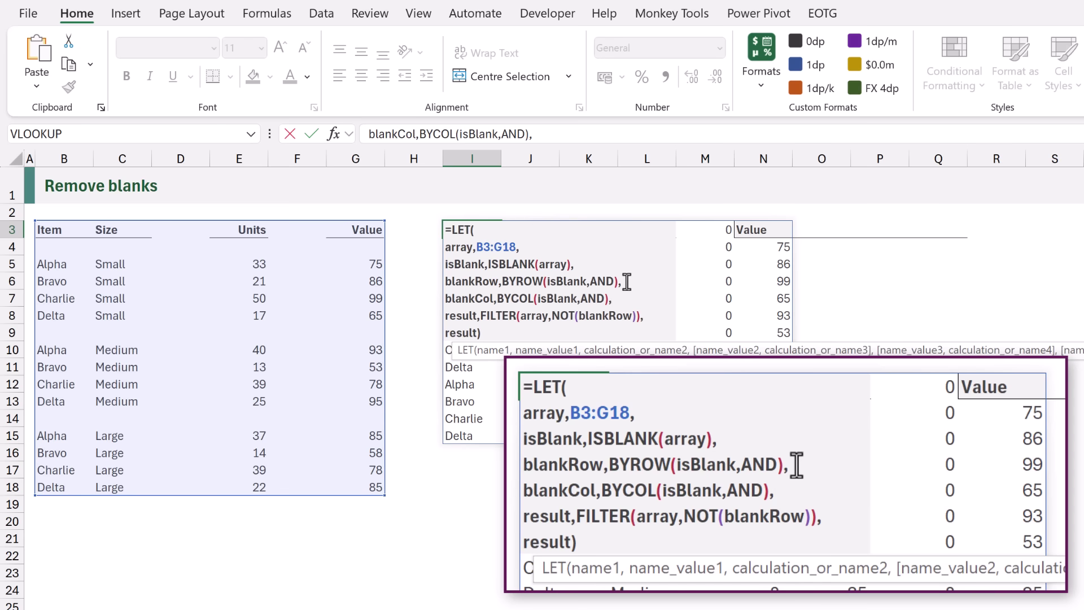
# Step: Wrap the row filter in another FILTER using NOT(blankCol) to drop blank columns
pyautogui.click(480, 315)
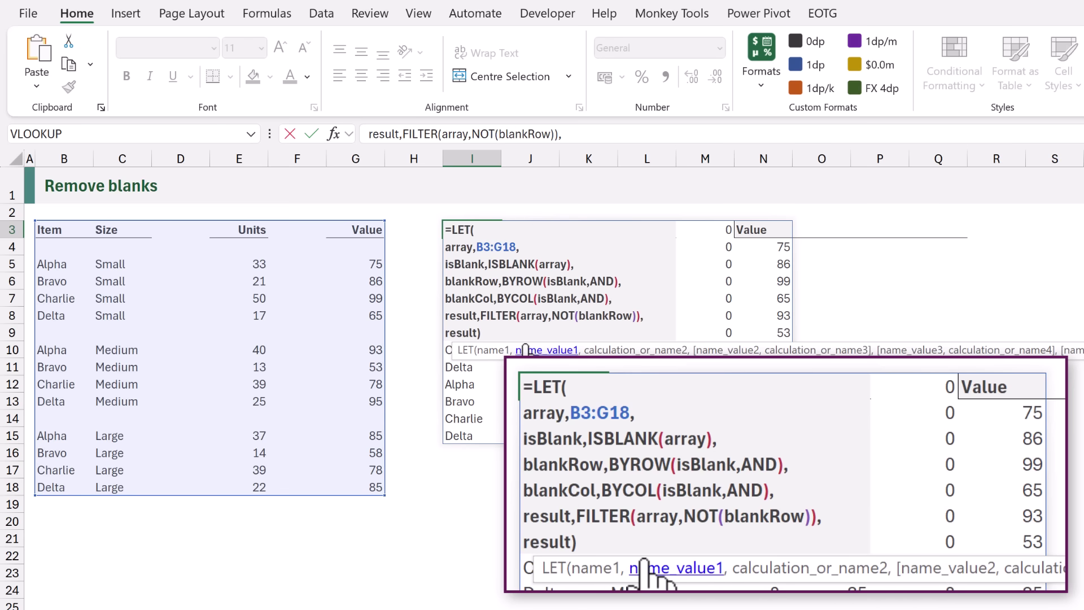
pyautogui.write('FILTER')
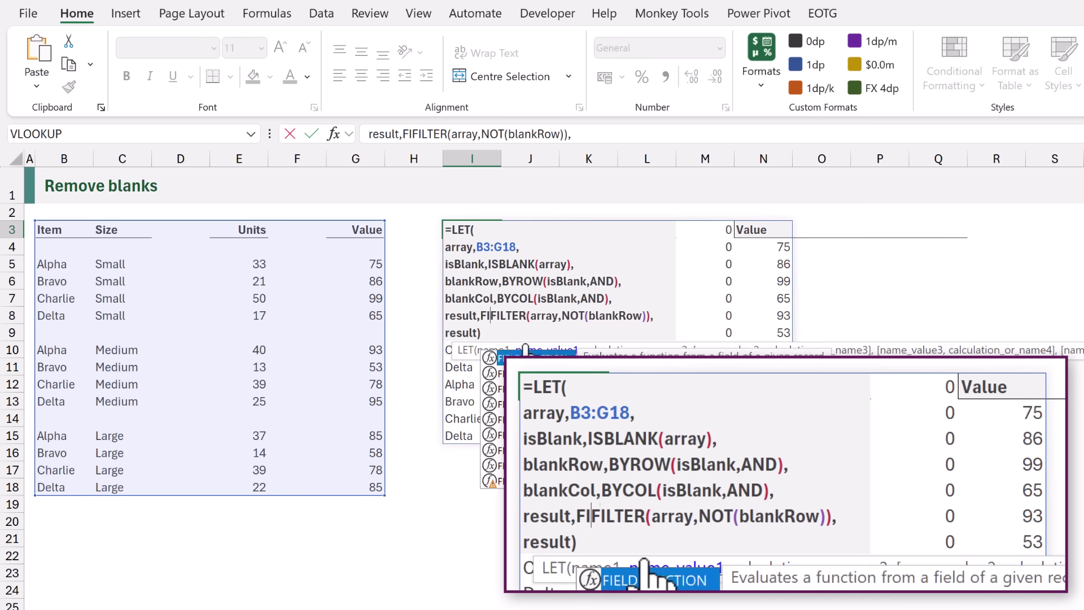
pyautogui.write('(')
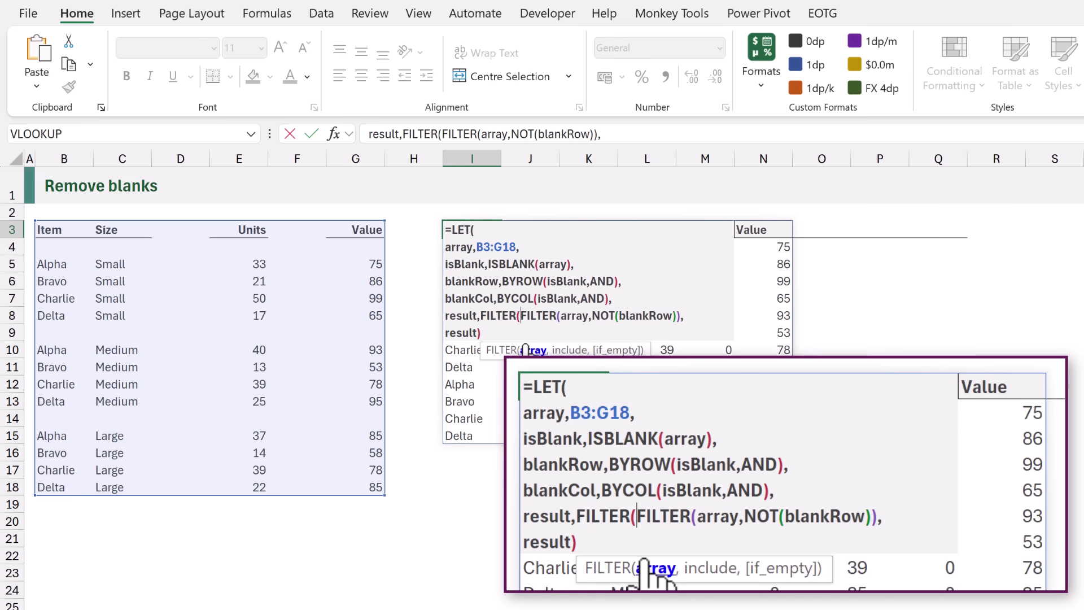
pyautogui.click(678, 315)
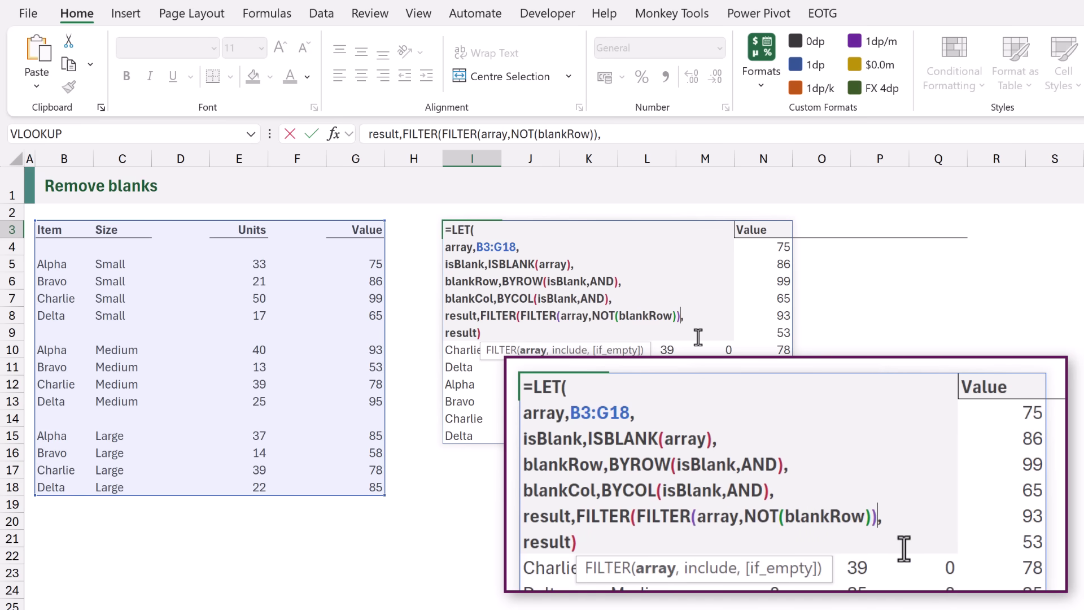
pyautogui.write(',')
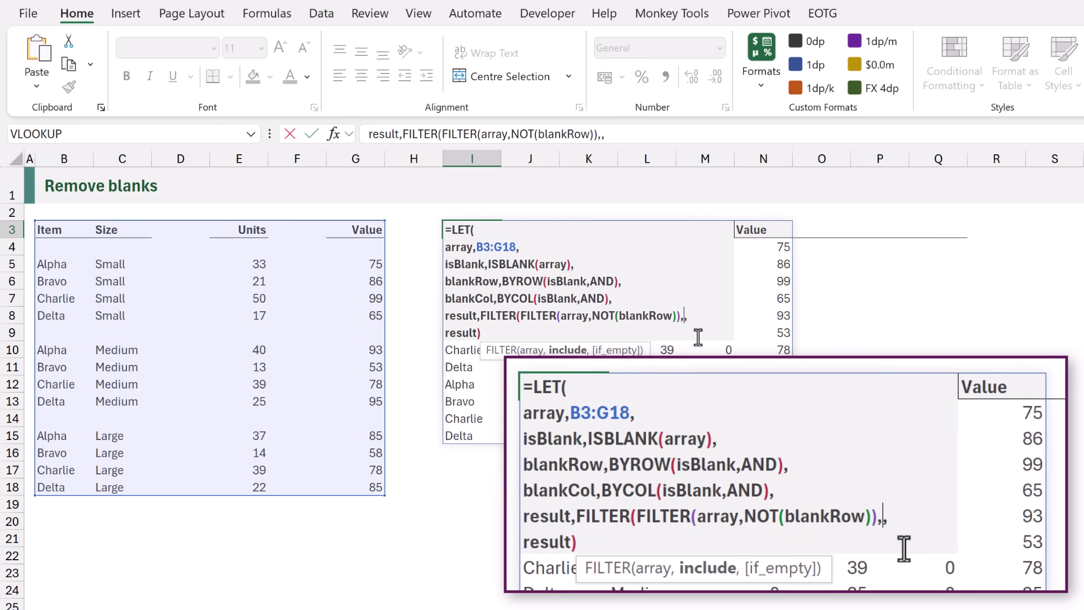
pyautogui.write('NOT(')
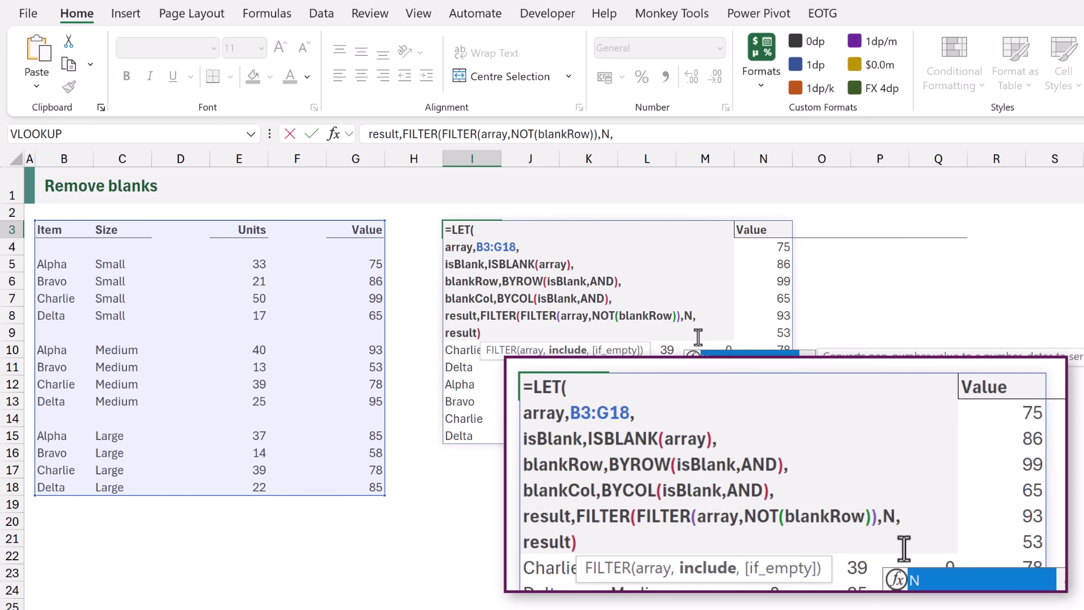
pyautogui.write('blankCol')
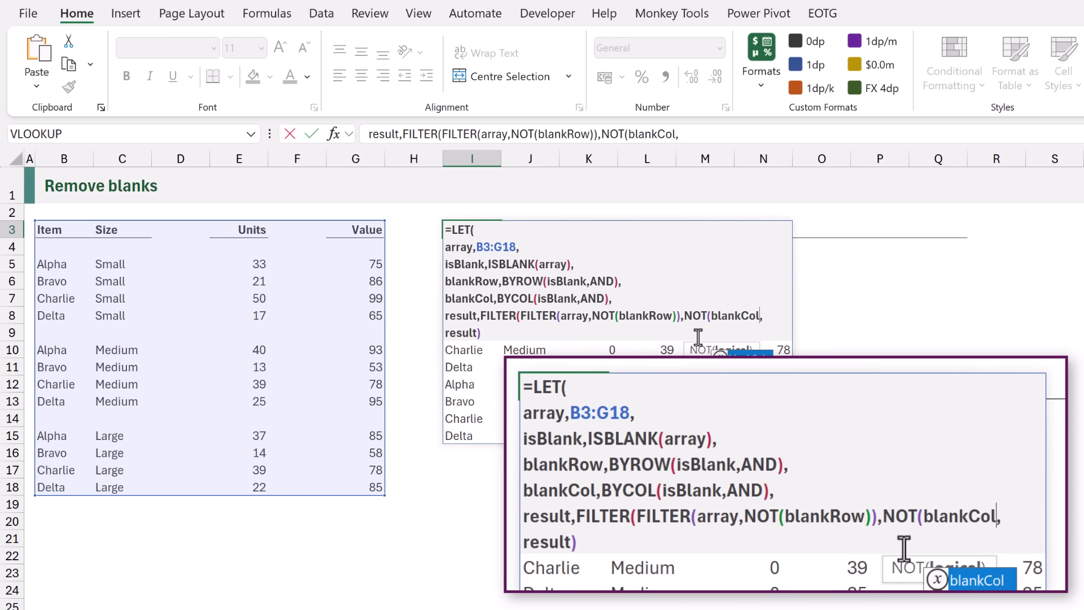
pyautogui.write('),')
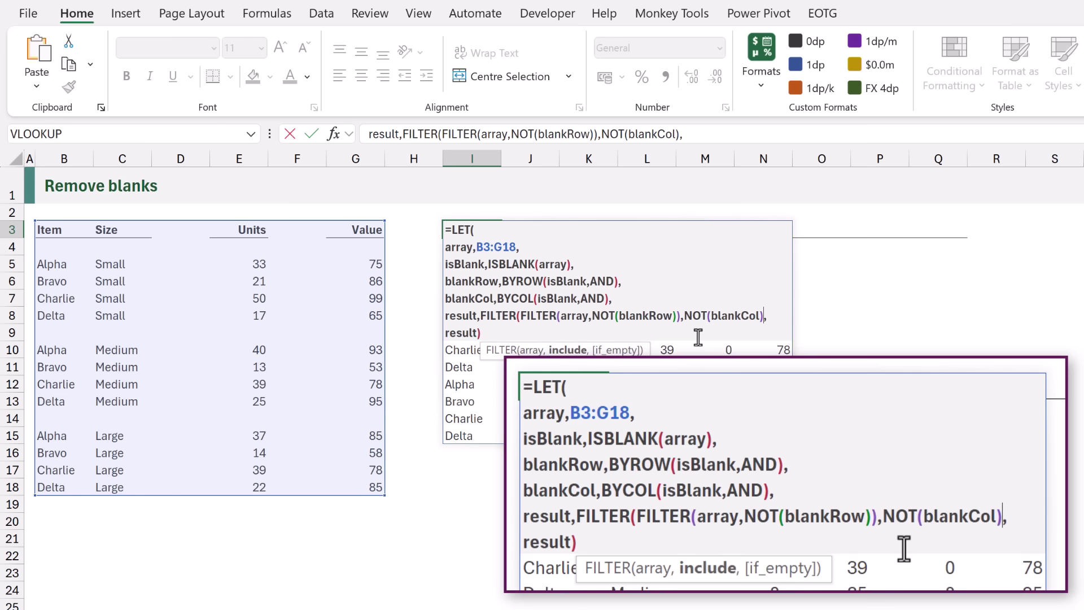
pyautogui.press('BackSpace')
pyautogui.write(')')
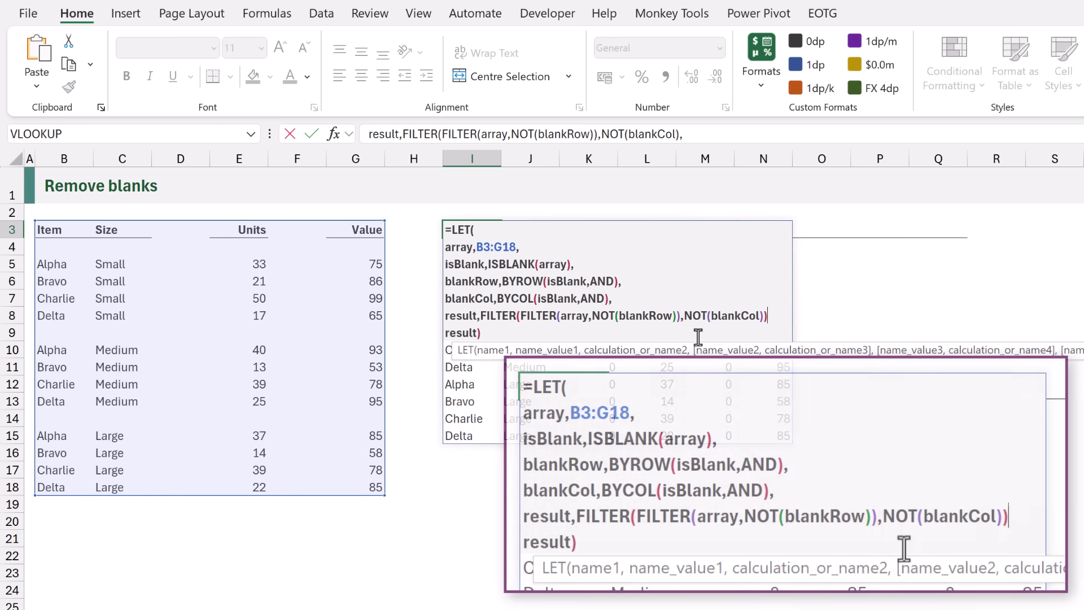
# Step: Commit the finished LET formula so I3 spills the compact Item, Size, Units, Value table
pyautogui.hotkey('ctrl', 'Return')
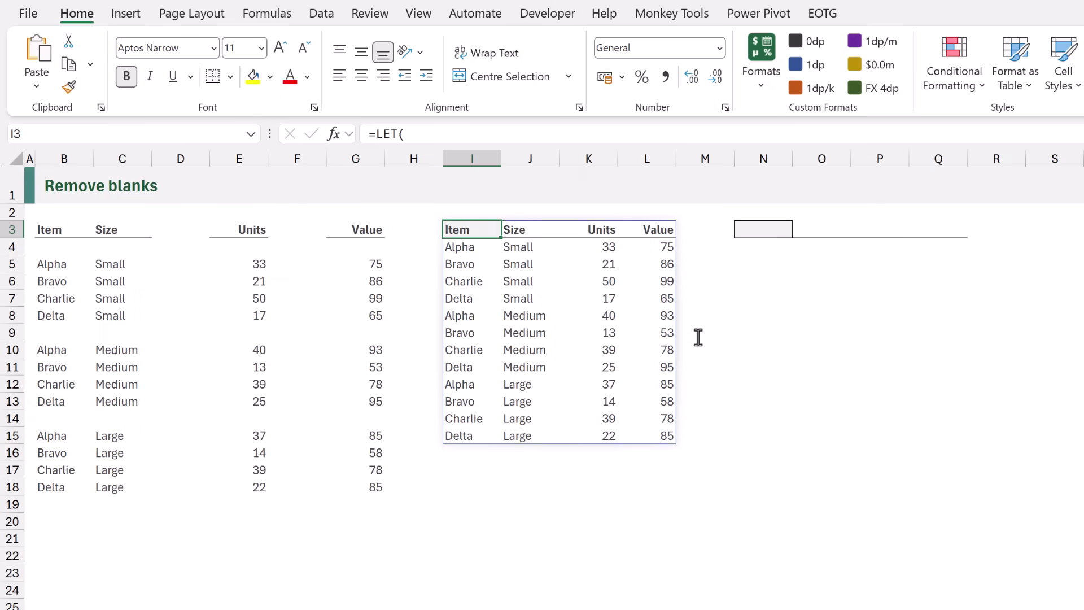
# Step: Wrap I3's LET in LAMBDA(array, …) and delete the hard-coded array,B3:G18 line
pyautogui.doubleClick(477, 231)
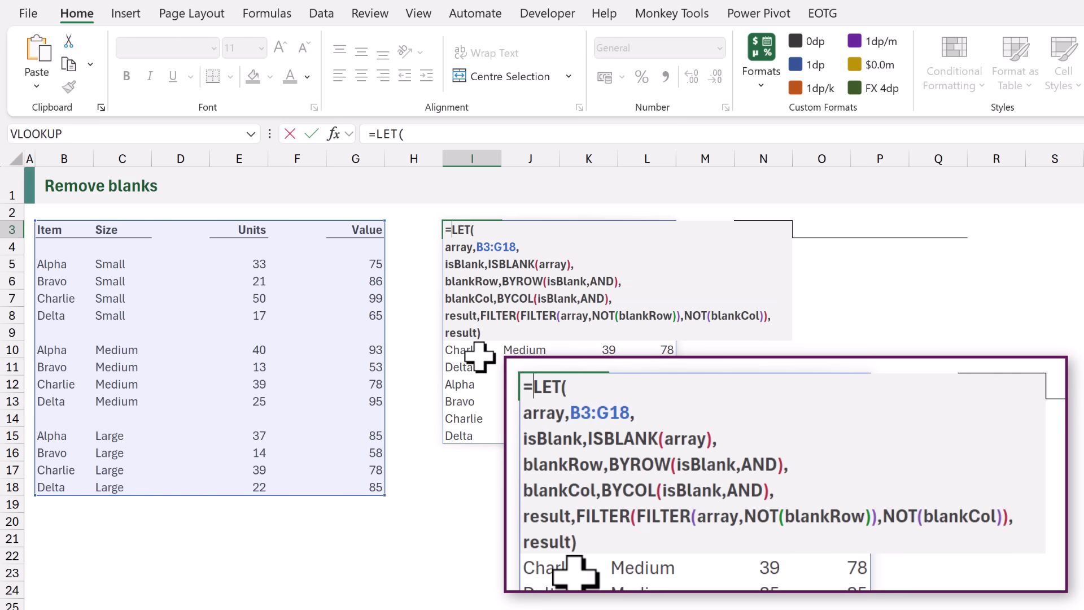
pyautogui.write('LAMBDA')
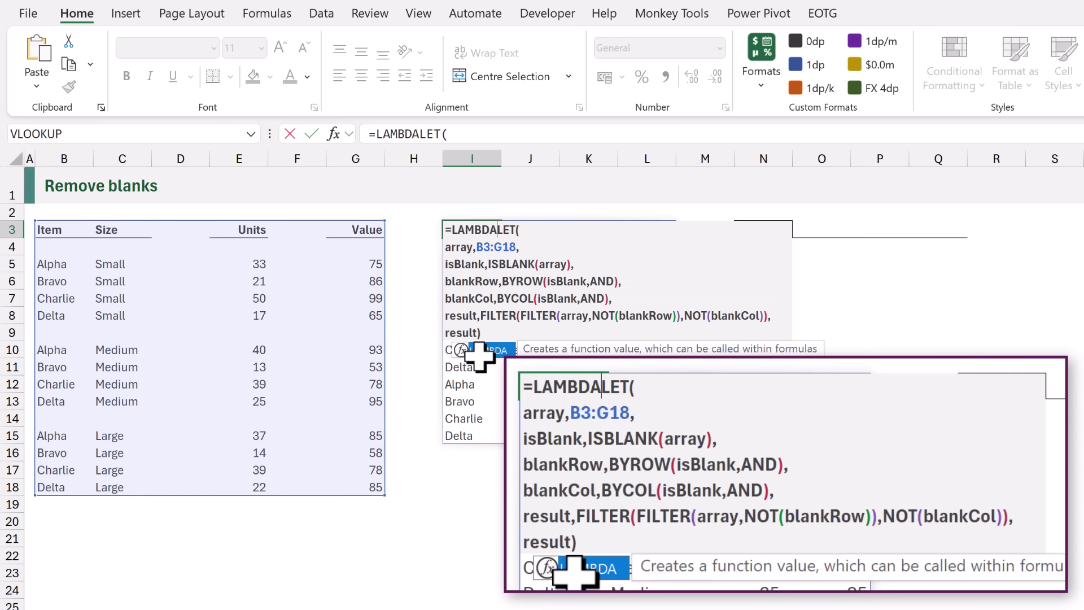
pyautogui.write('(')
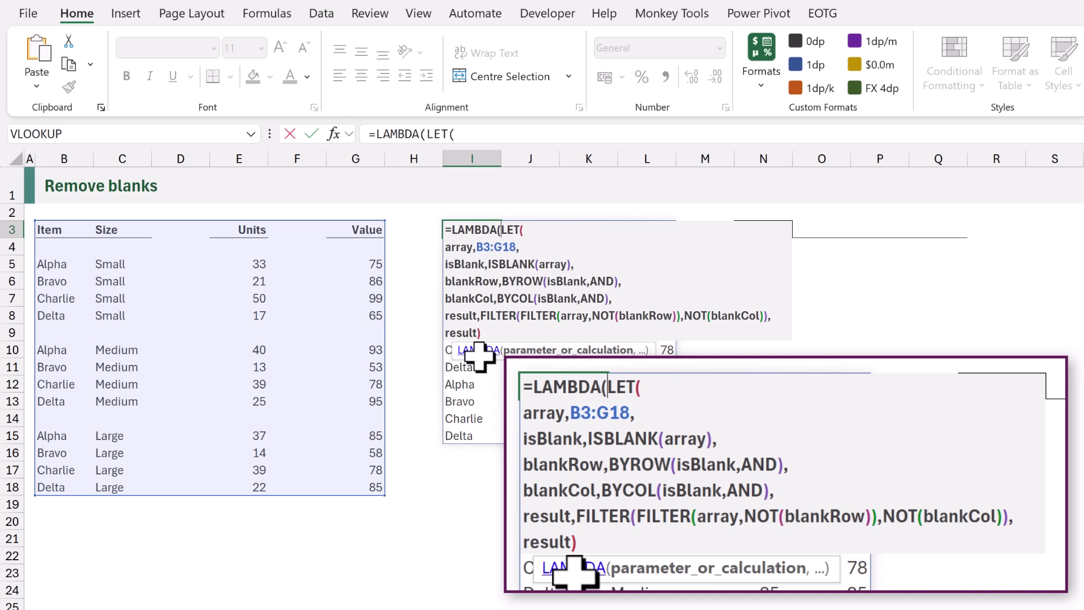
pyautogui.write('array')
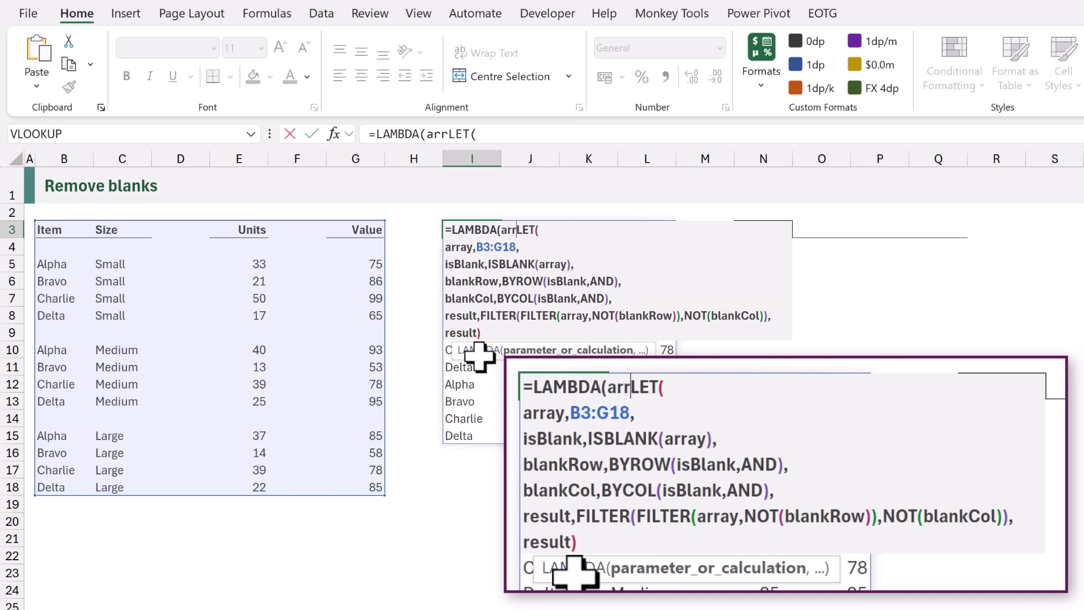
pyautogui.write(',')
pyautogui.hotkey('alt', 'Return')
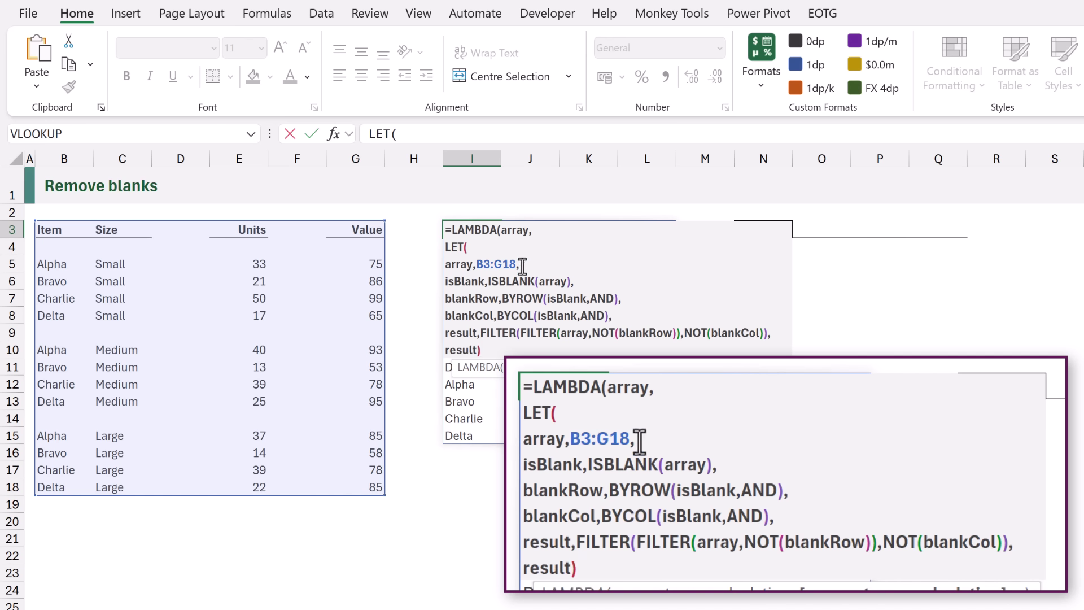
pyautogui.moveTo(516, 264); pyautogui.dragTo(403, 267)
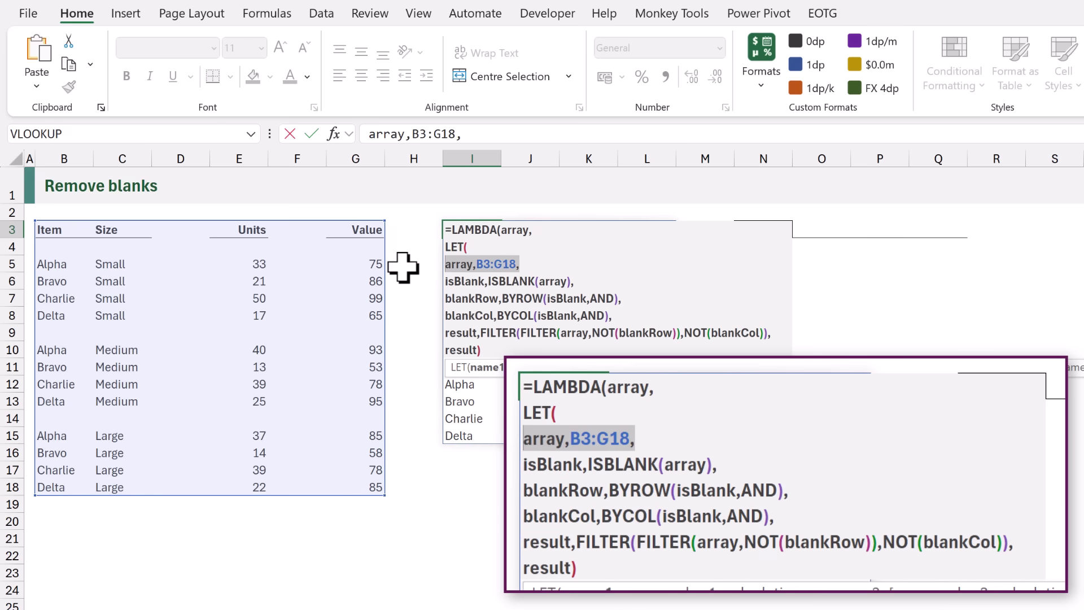
pyautogui.press('BackSpace')
pyautogui.press('BackSpace')
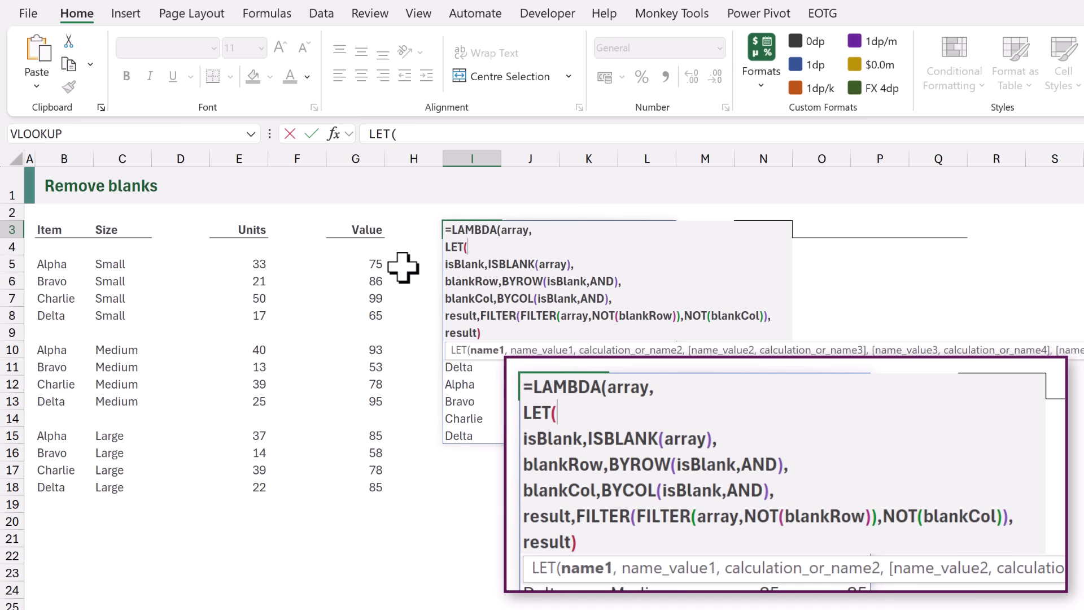
# Step: Close the LAMBDA and call it inline on (B3:G18), committing the formula in I3
pyautogui.press('Down')
pyautogui.press('Down')
pyautogui.press('Down')
pyautogui.press('Down')
pyautogui.press('Down')
pyautogui.press('End')
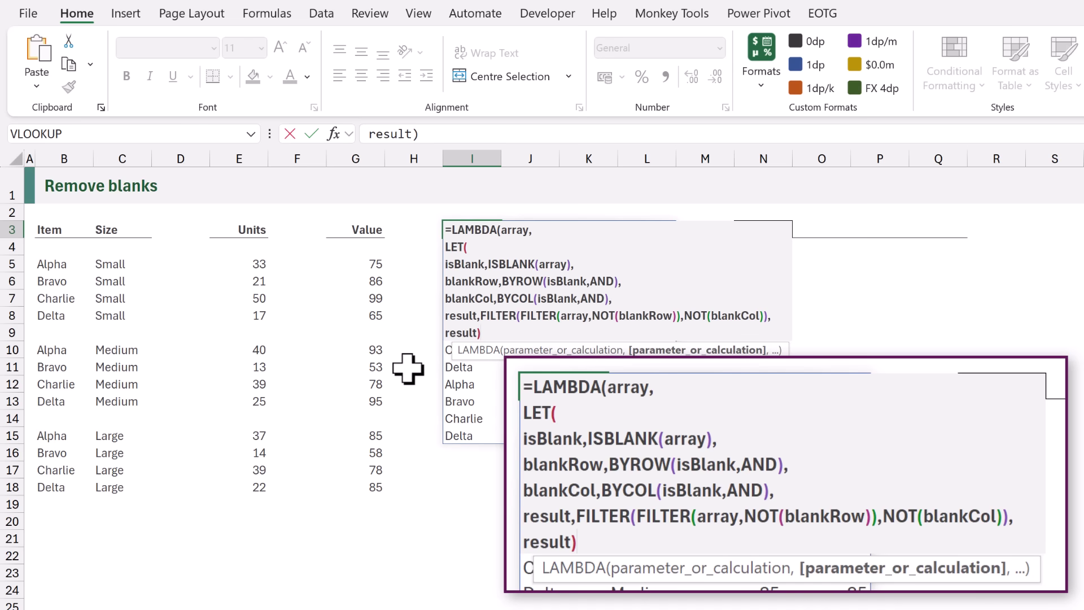
pyautogui.write(')')
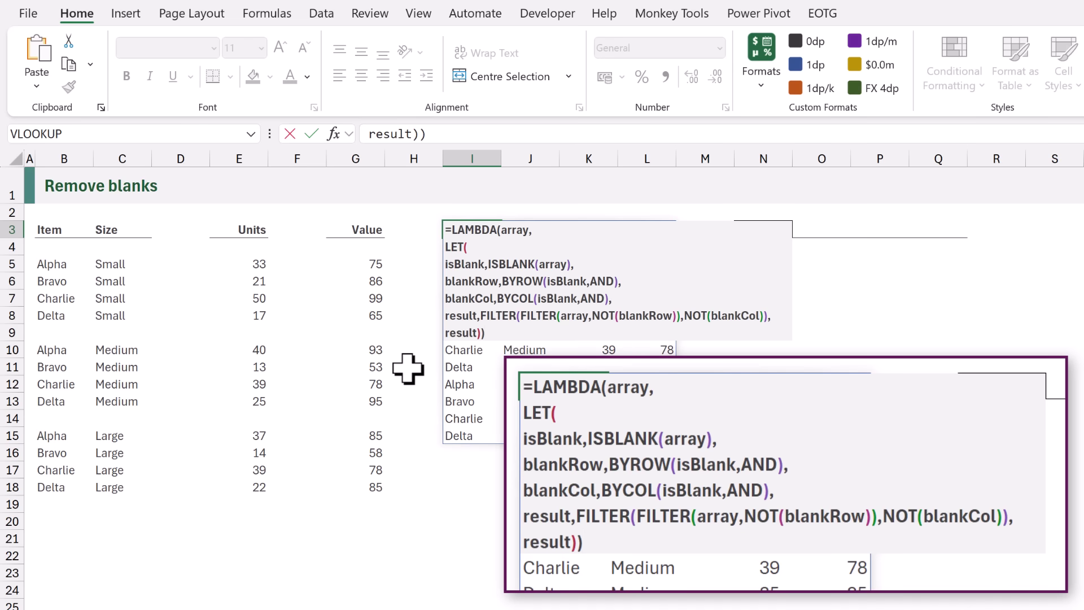
pyautogui.write('(')
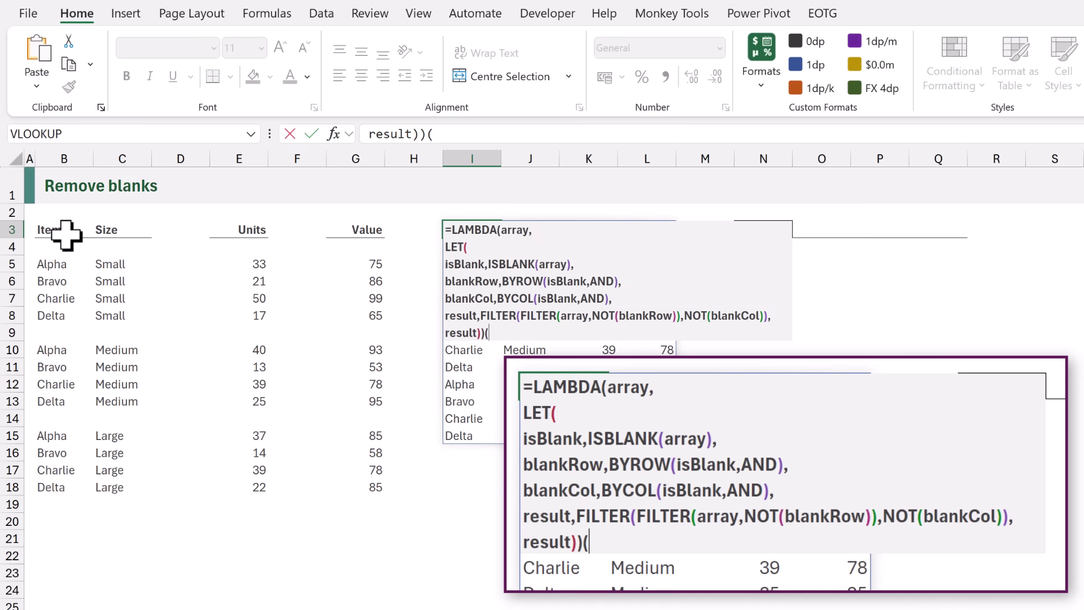
pyautogui.moveTo(67, 232); pyautogui.dragTo(361, 485)
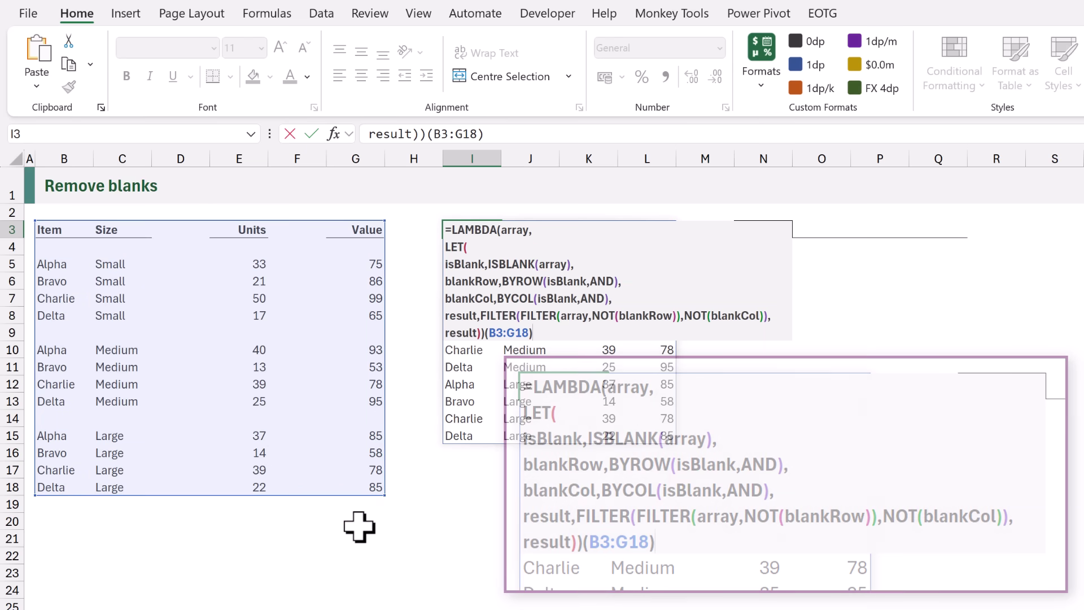
pyautogui.hotkey('ctrl', 'Return')
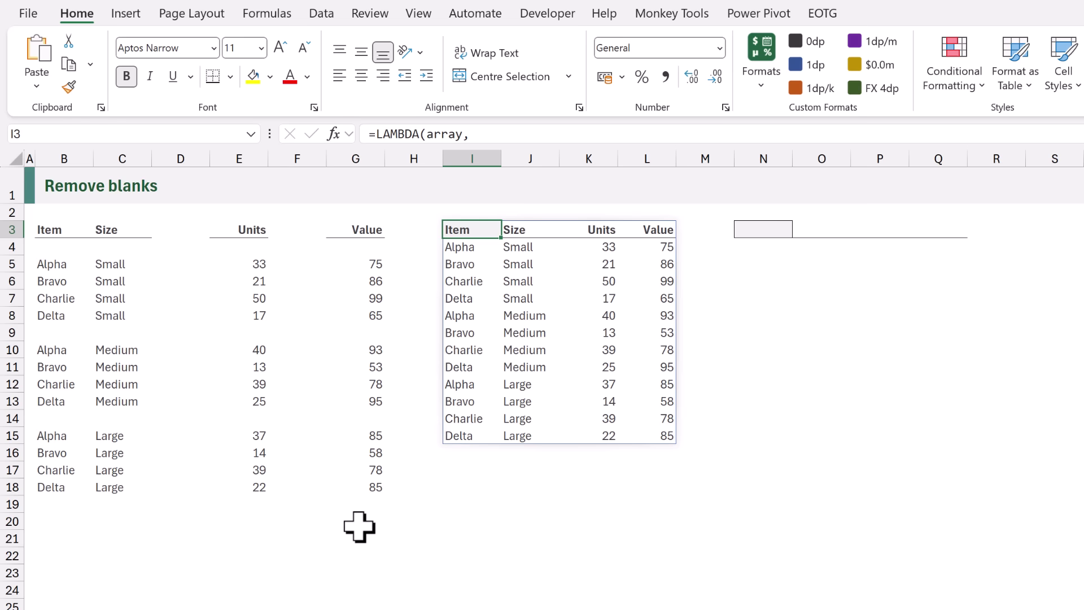
# Step: Copy the LAMBDA definition from I3, excluding the (B3:G18) call, leaving the formula unchanged
pyautogui.press('F2')
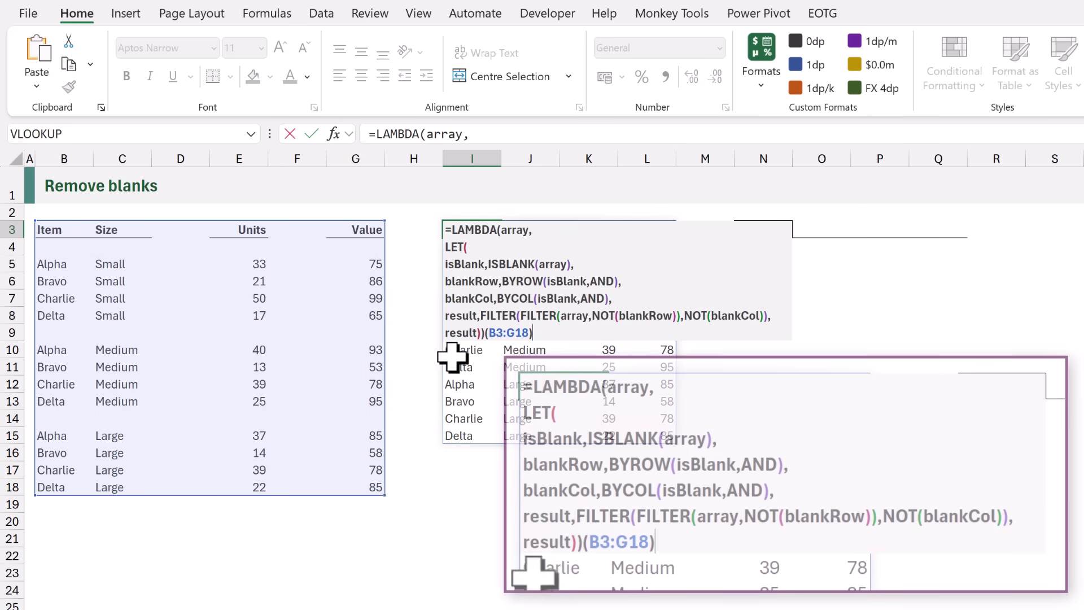
pyautogui.moveTo(484, 333); pyautogui.dragTo(444, 230)
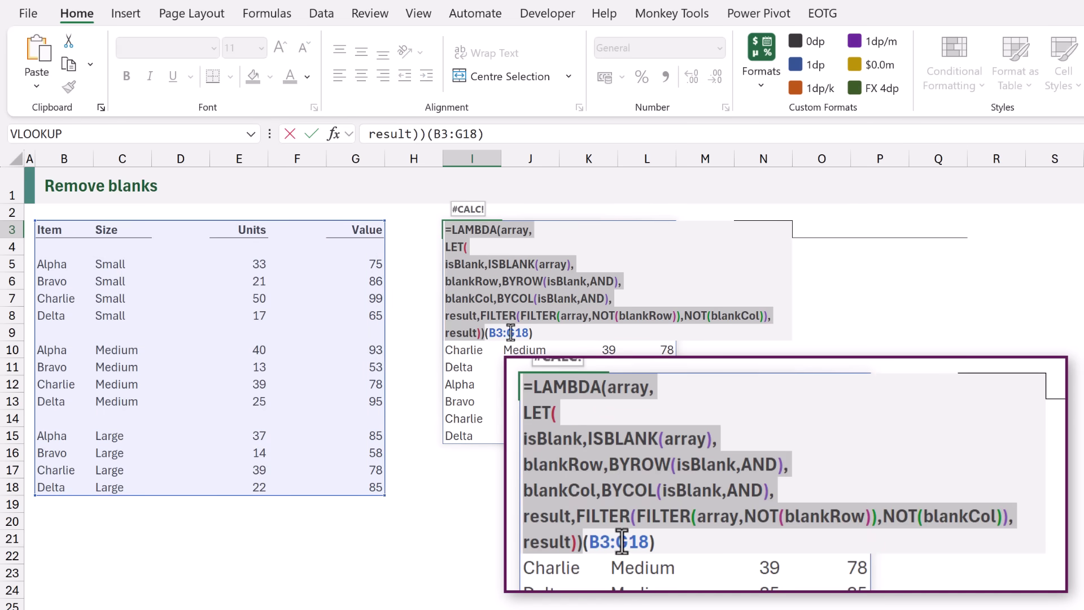
pyautogui.hotkey('ctrl', 'c')
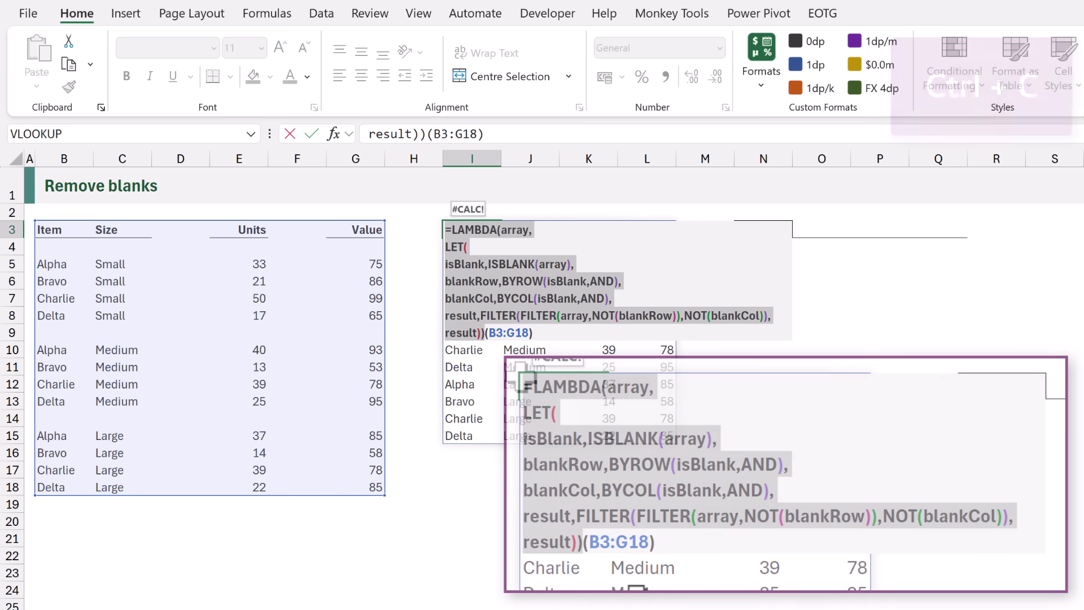
pyautogui.press('Escape')
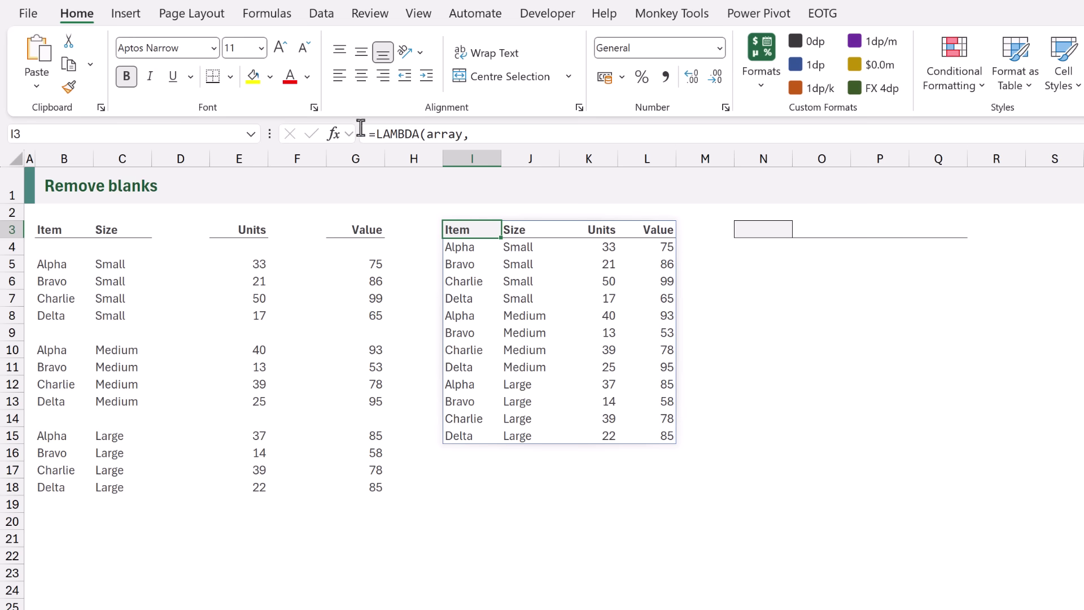
# Step: Create a new name RemoveBlanks with the copied LAMBDA pasted into Refers to
pyautogui.click(285, 21)
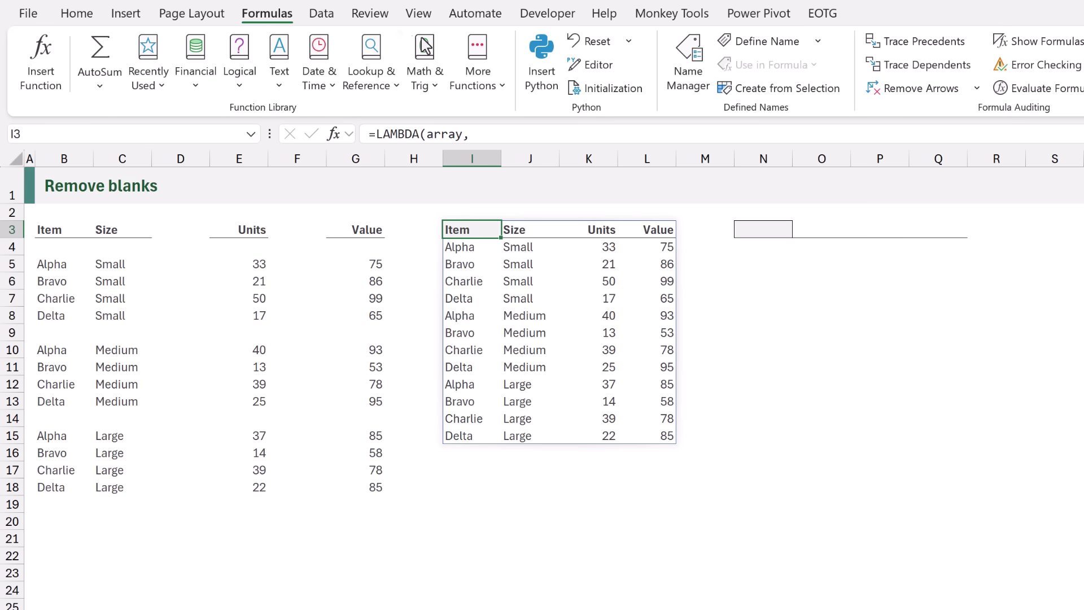
pyautogui.click(763, 43)
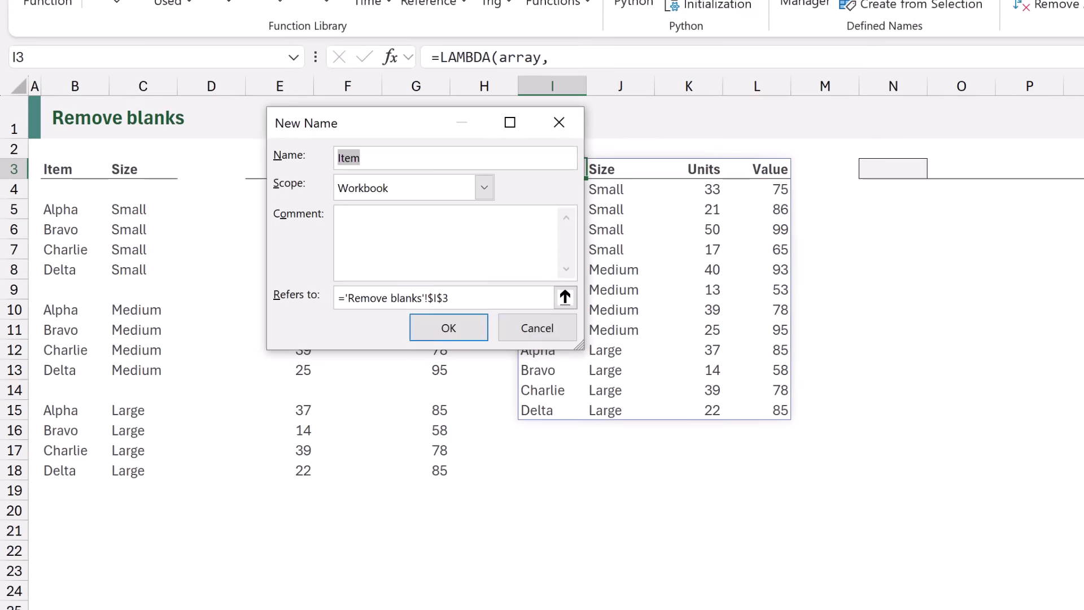
pyautogui.write('Remove')
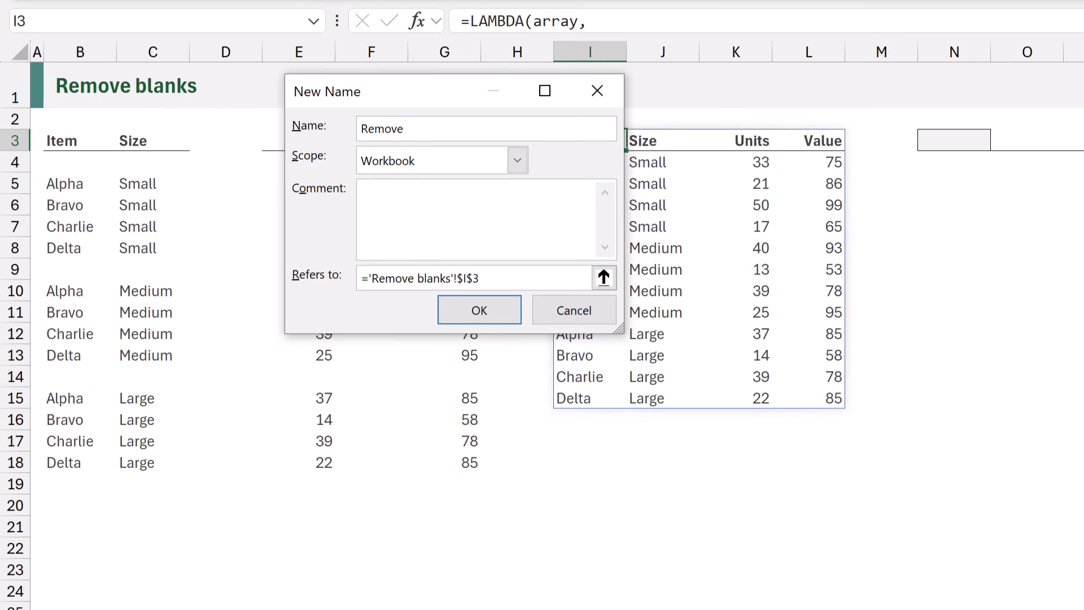
pyautogui.write('Blanks')
pyautogui.moveTo(479, 277); pyautogui.dragTo(360, 270)
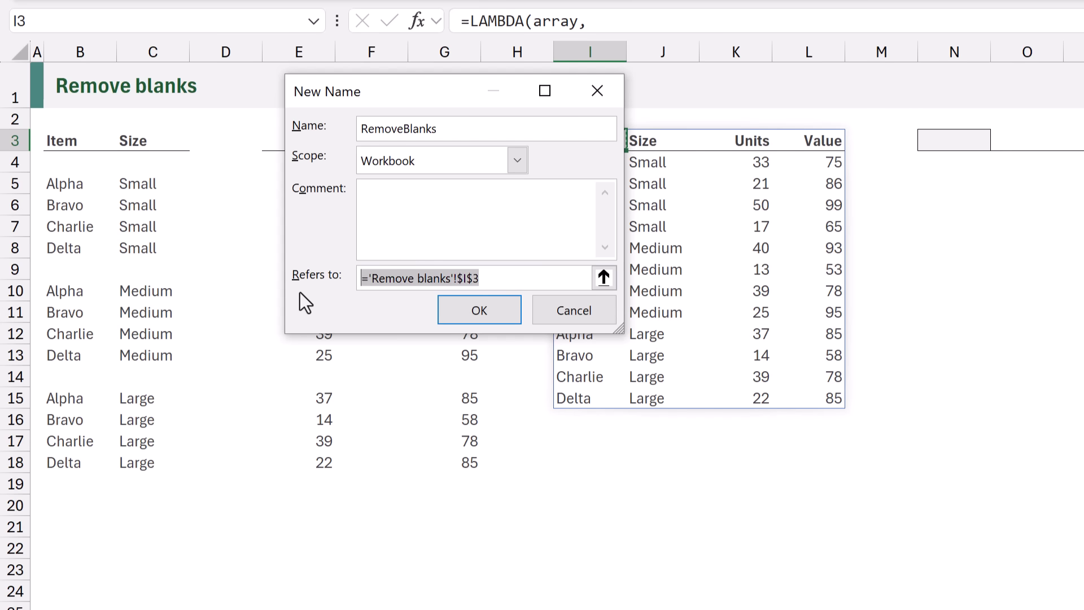
pyautogui.hotkey('ctrl', 'v')
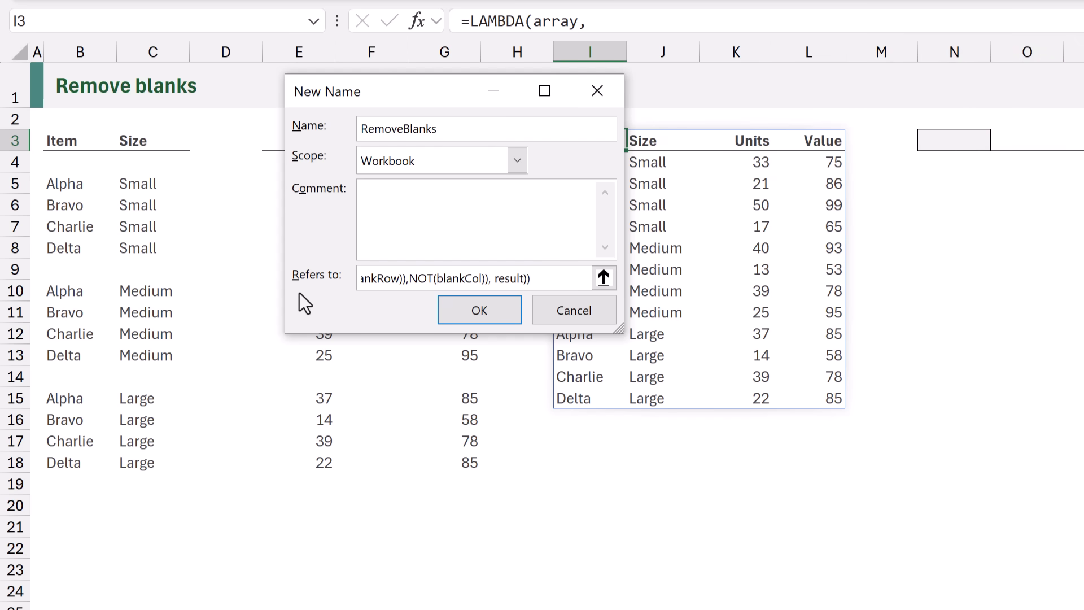
# Step: Save the RemoveBlanks name and replace I3's formula with =RemoveBlanks(B3:G18)
pyautogui.click(476, 314)
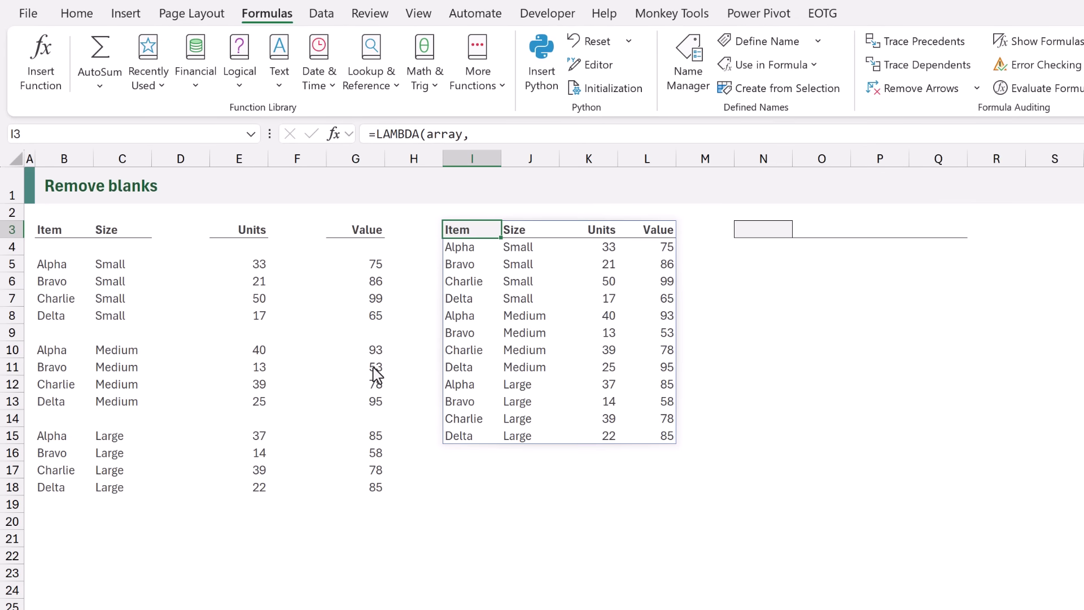
pyautogui.press('Delete')
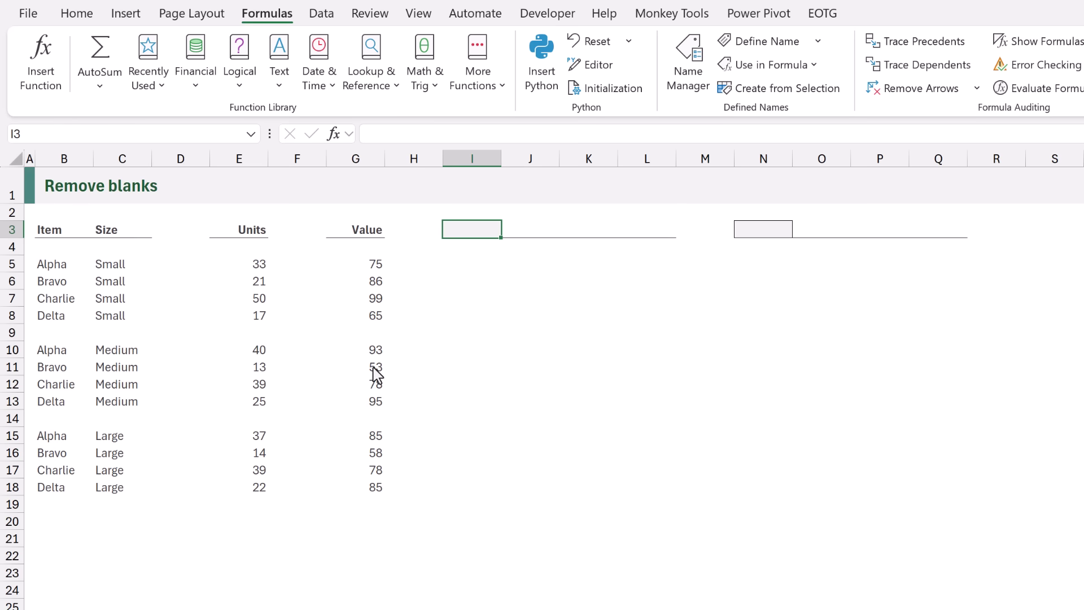
pyautogui.write('=Re')
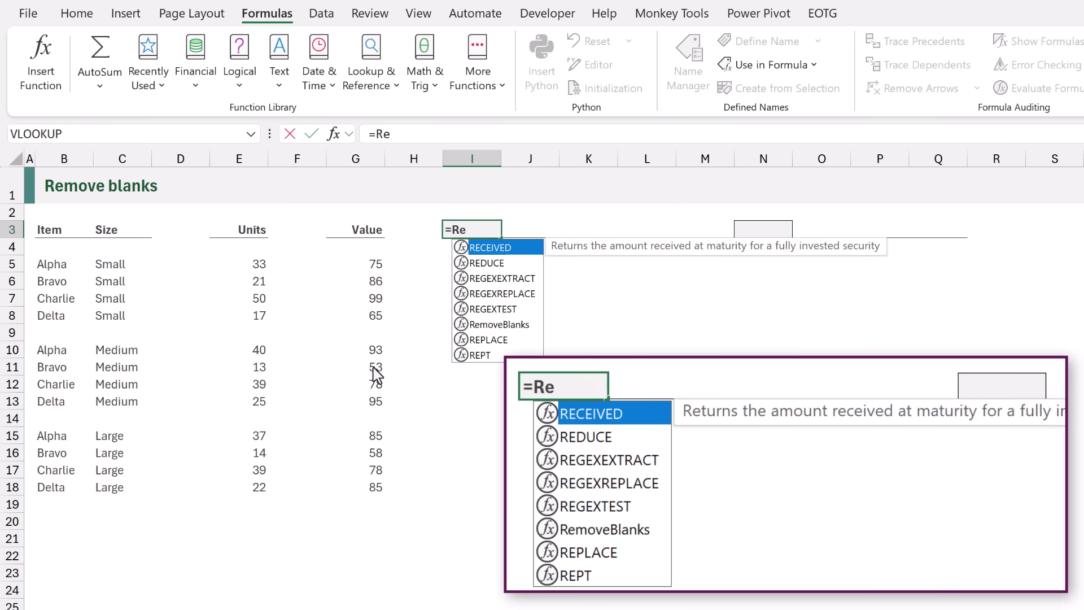
pyautogui.write('m')
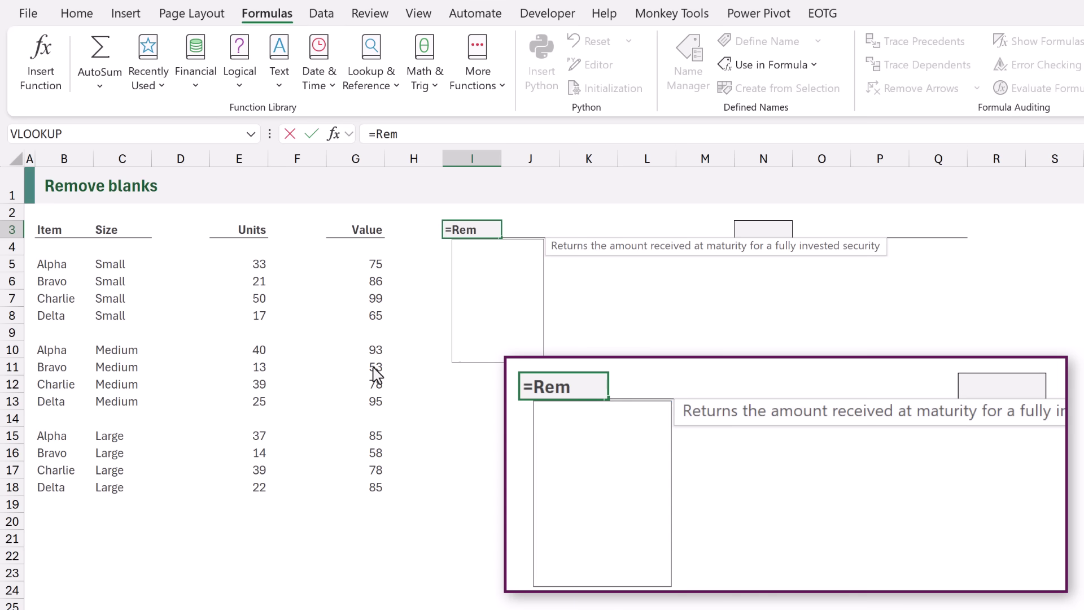
pyautogui.press('Tab')
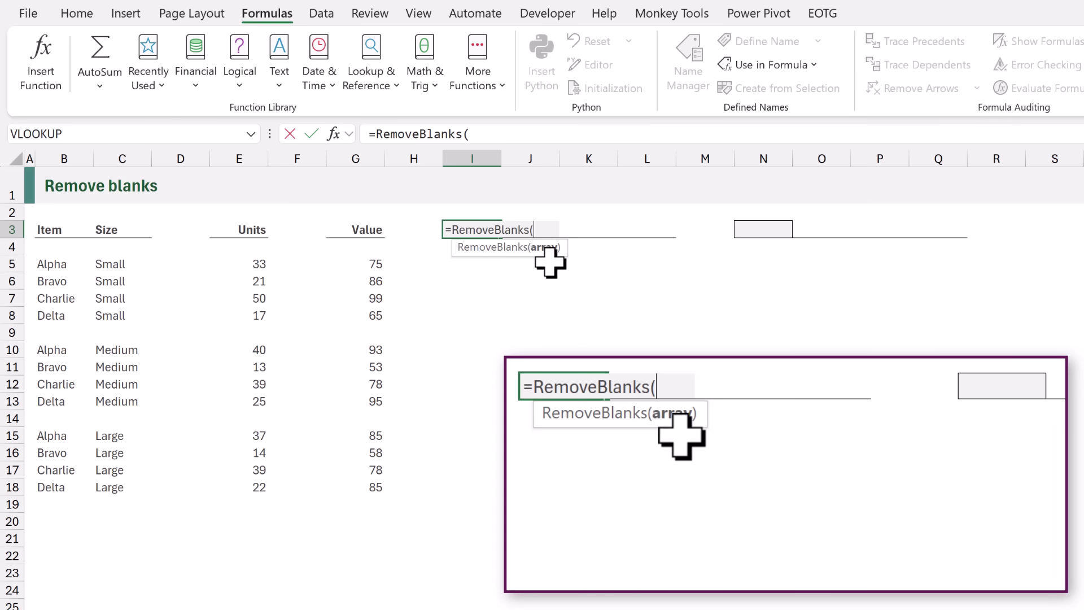
pyautogui.moveTo(58, 235); pyautogui.dragTo(350, 483)
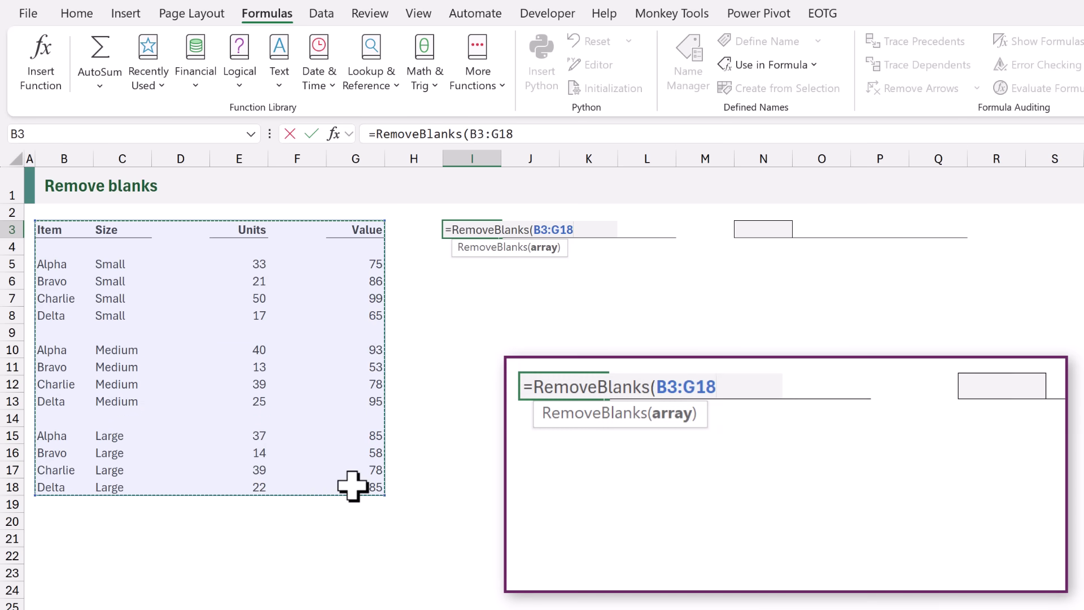
pyautogui.press('Return')
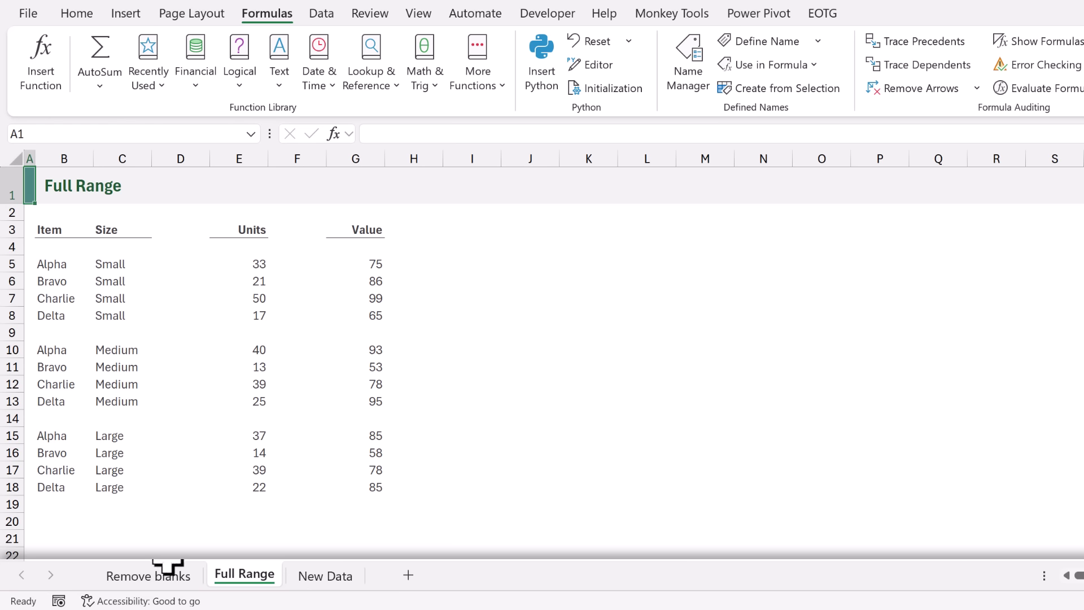
# Step: On the Remove blanks sheet, start =RemoveBlanks( in cell N3 via autocomplete
pyautogui.click(160, 575)
pyautogui.click(741, 229)
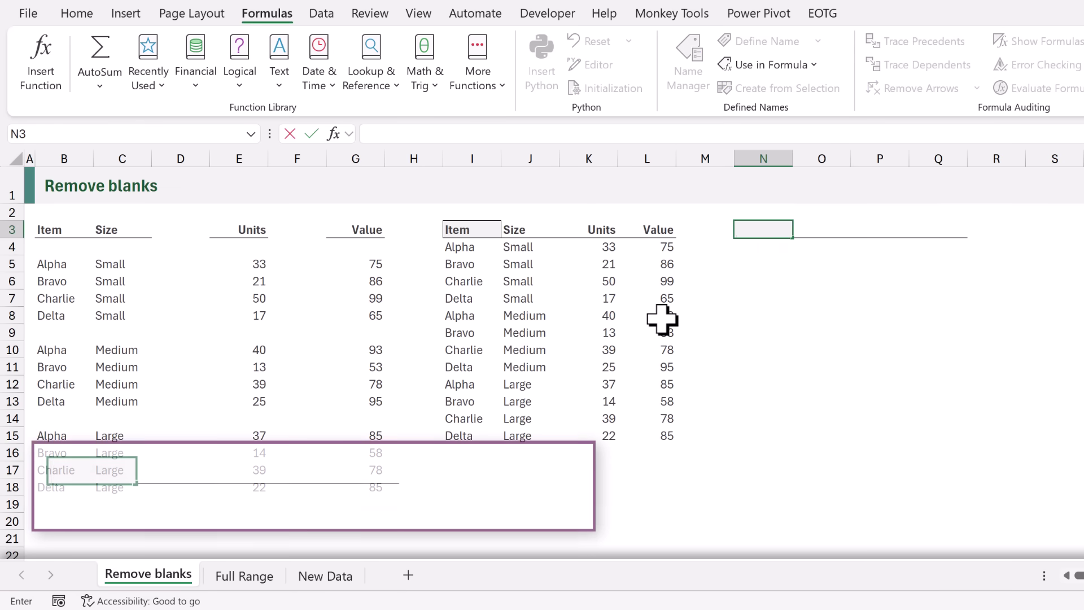
pyautogui.write('=Rem')
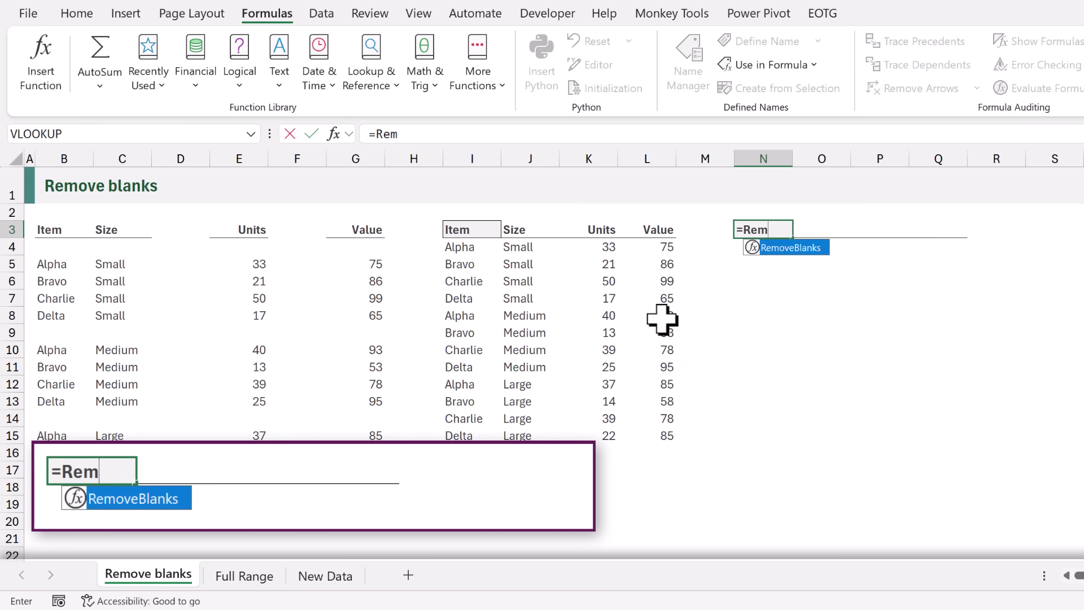
pyautogui.press('Tab')
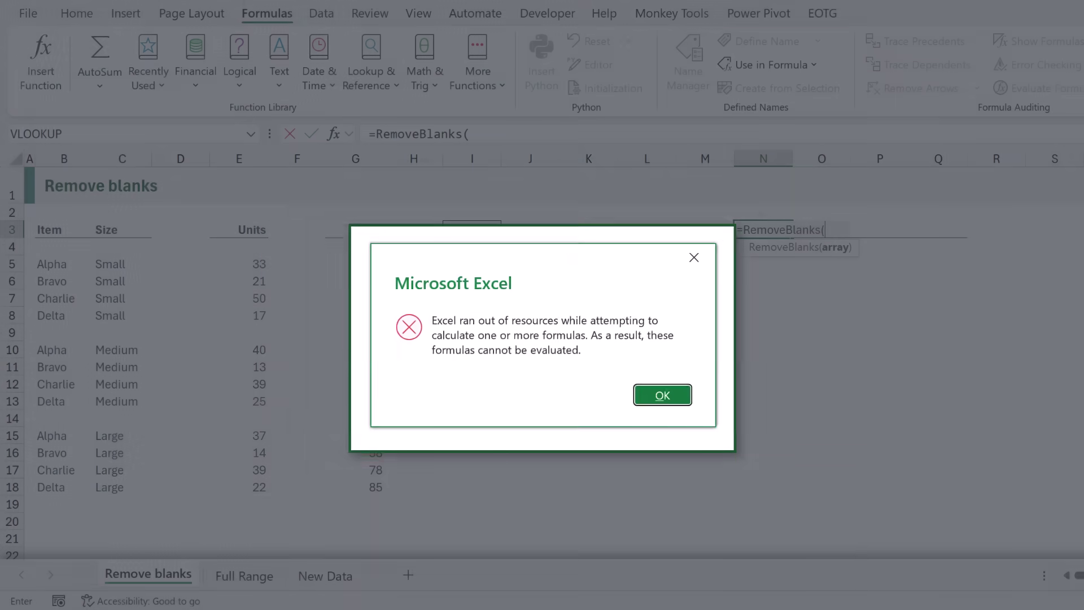
# Step: Dismiss the resource error and complete N3 as =RemoveBlanks(TRIMRANGE('Full Range'!1:1048576))
pyautogui.click(658, 394)
pyautogui.write('T')
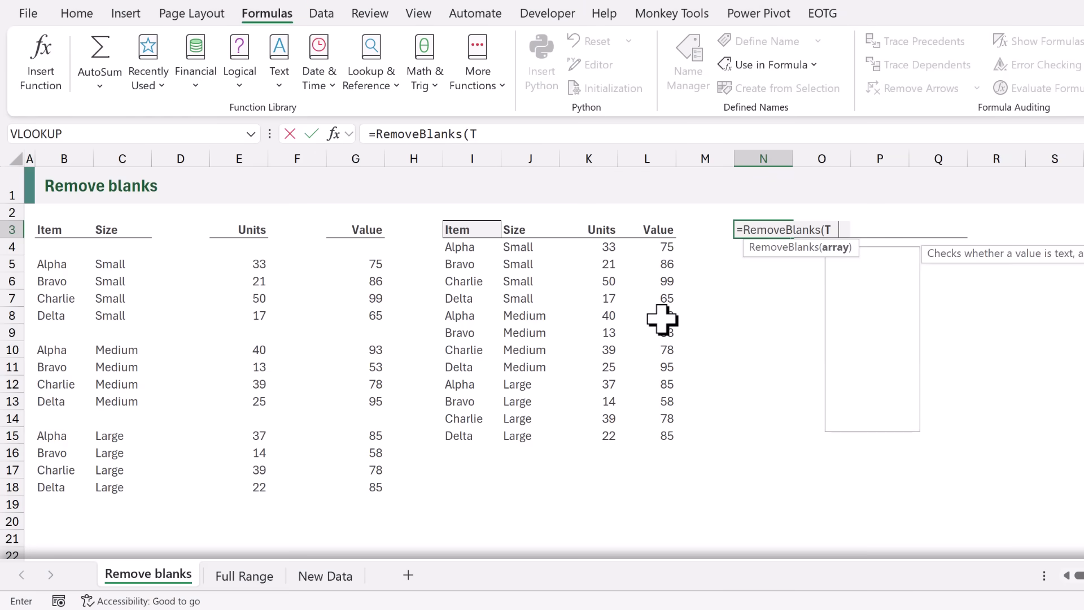
pyautogui.write('RIMRANGE(')
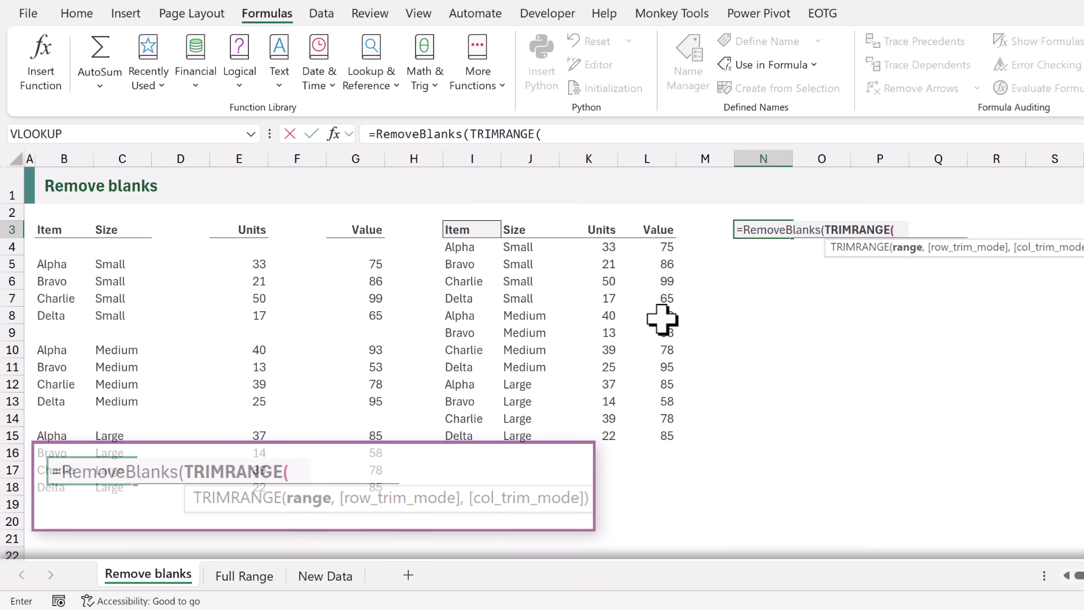
pyautogui.click(237, 576)
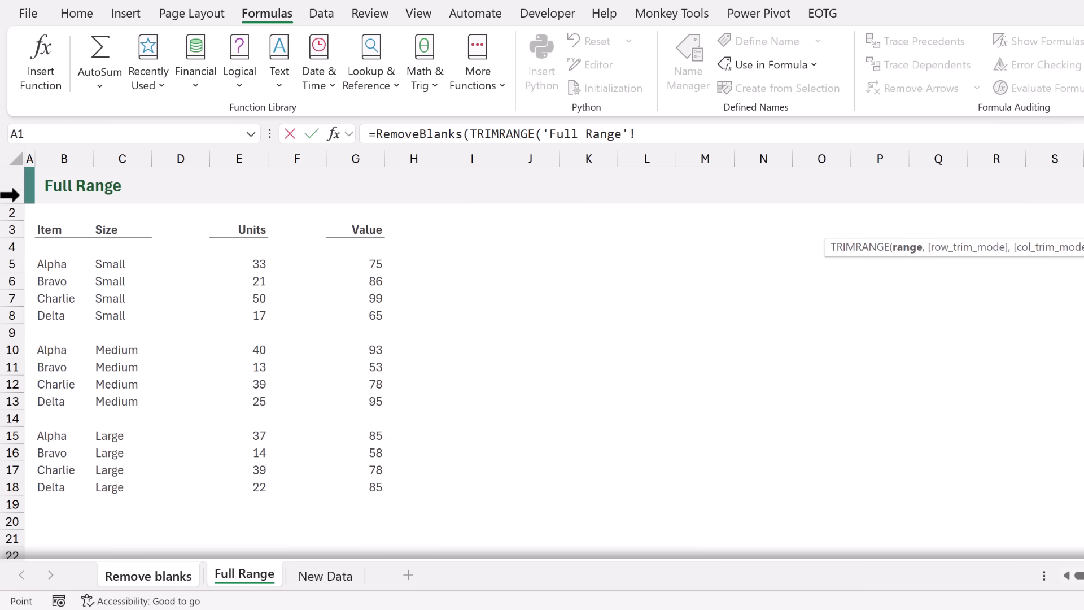
pyautogui.click(14, 154)
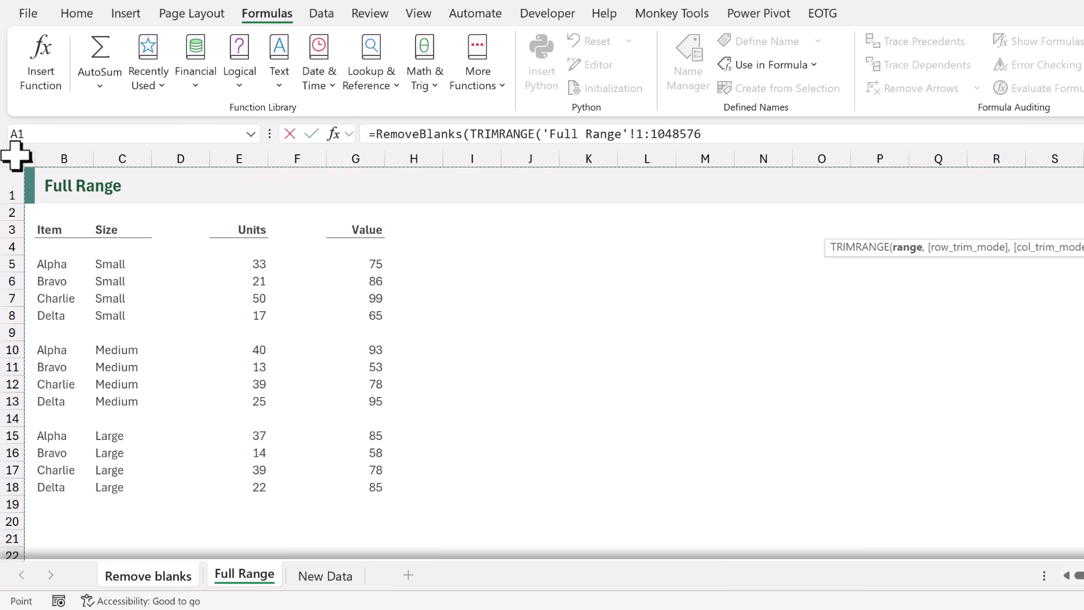
pyautogui.write(')')
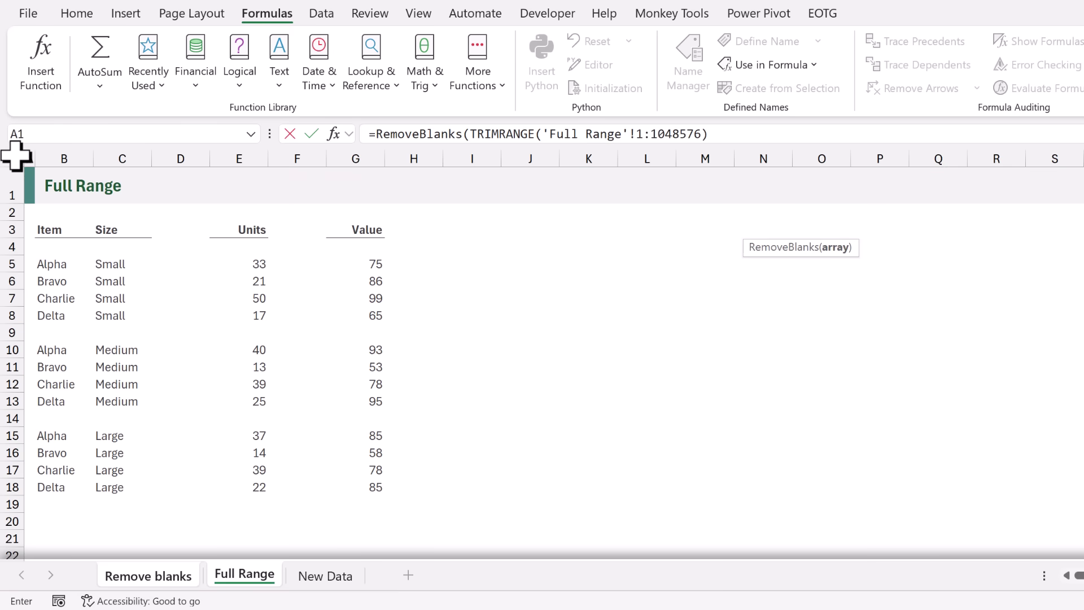
pyautogui.write(')')
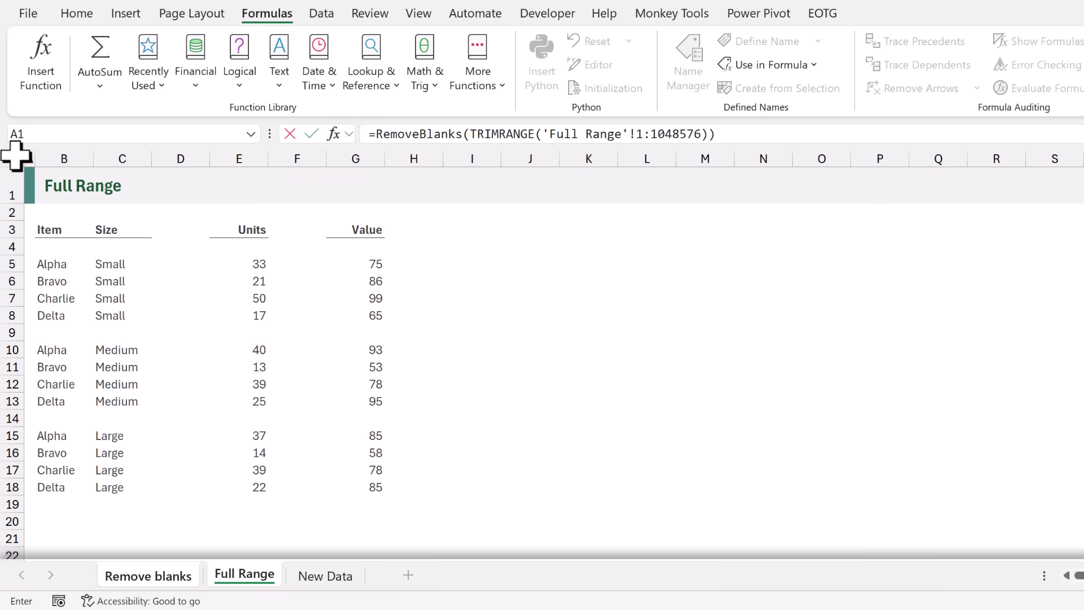
pyautogui.press('Return')
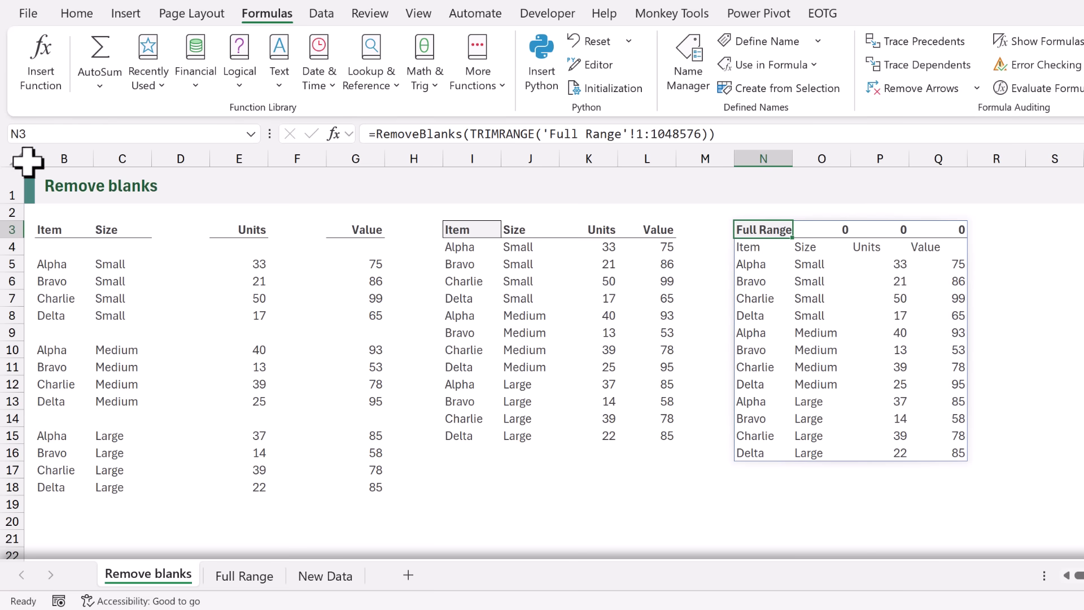
# Step: Wrap N3's formula in DROP(…,1) so the spill begins at the Item header
pyautogui.doubleClick(752, 228)
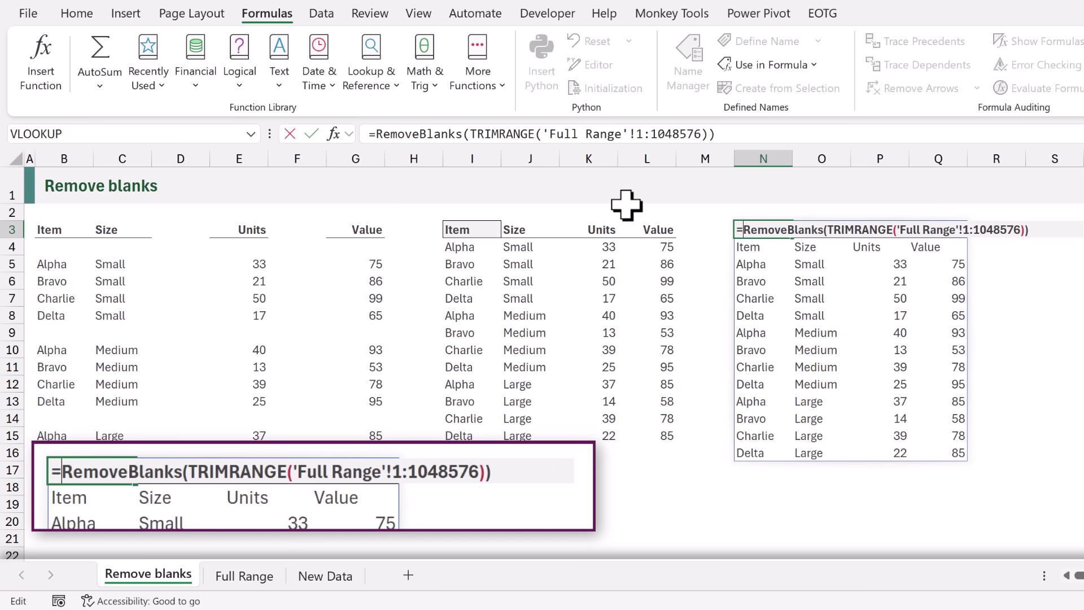
pyautogui.write('DROP(')
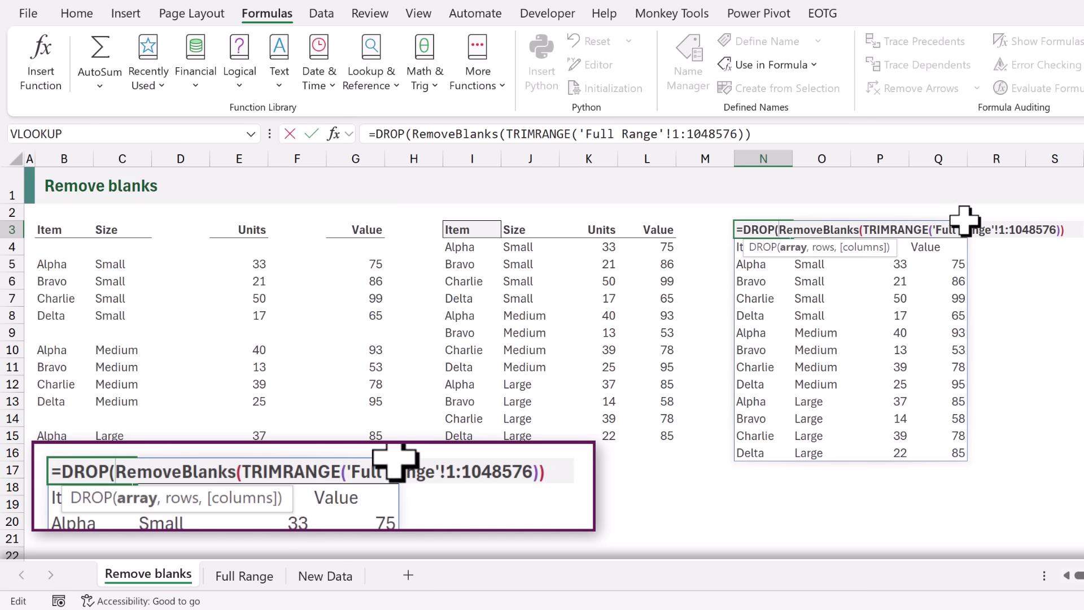
pyautogui.click(1068, 229)
pyautogui.write(',1')
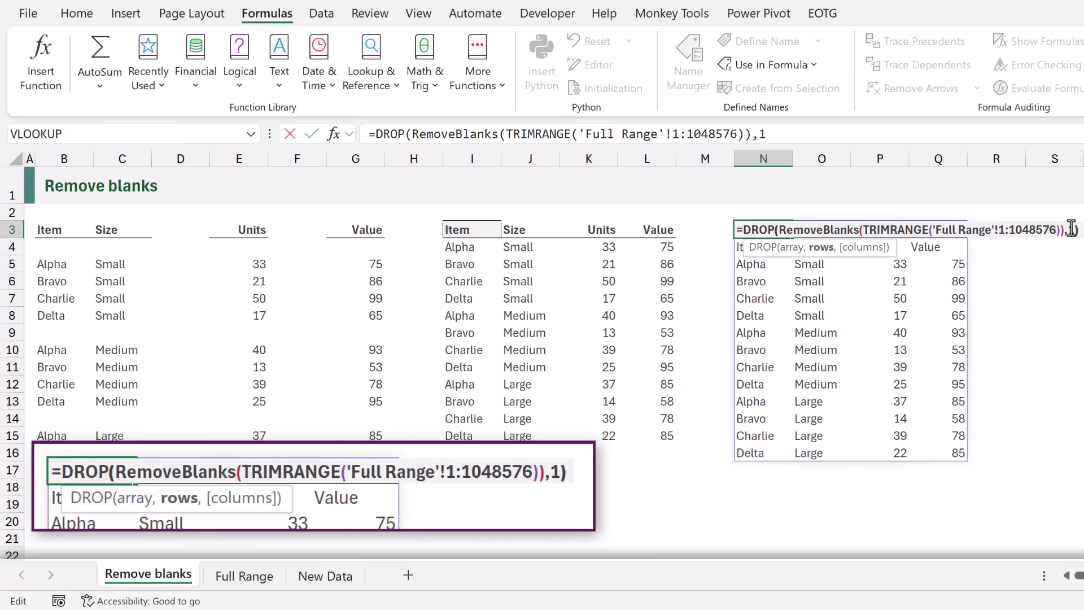
pyautogui.hotkey('ctrl', 'Return')
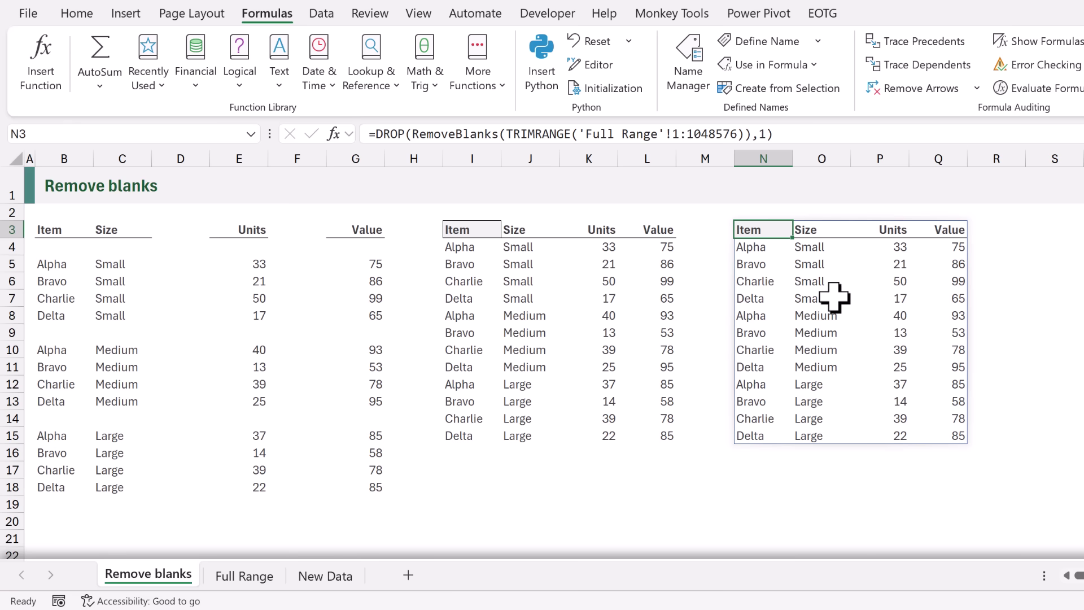
# Step: Copy the entire New Data sheet and paste it over the Full Range sheet
pyautogui.click(345, 577)
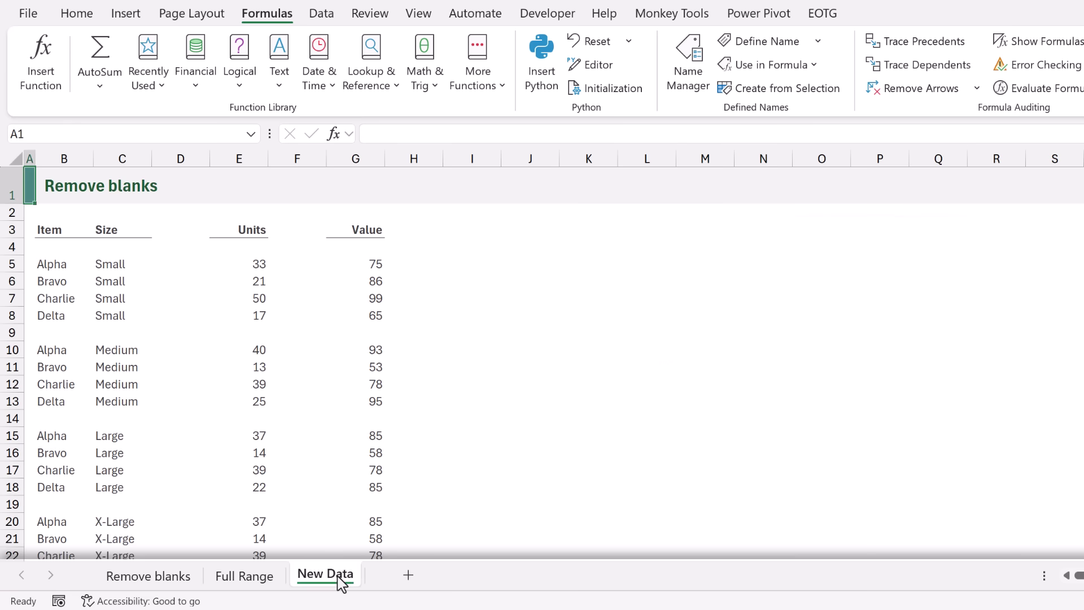
pyautogui.click(15, 160)
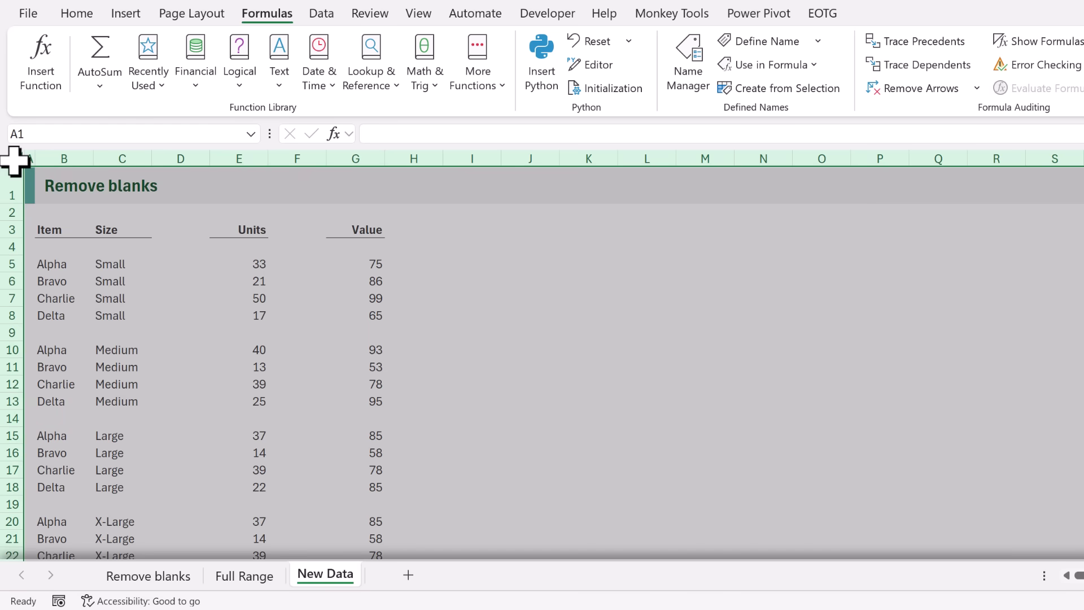
pyautogui.hotkey('ctrl', 'c')
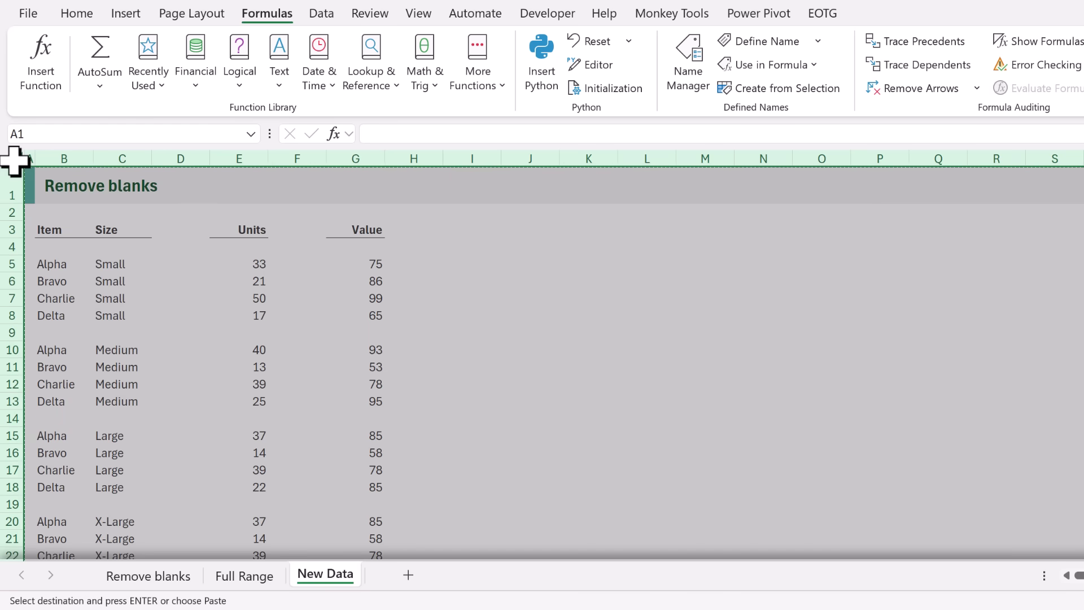
pyautogui.click(245, 586)
pyautogui.click(14, 152)
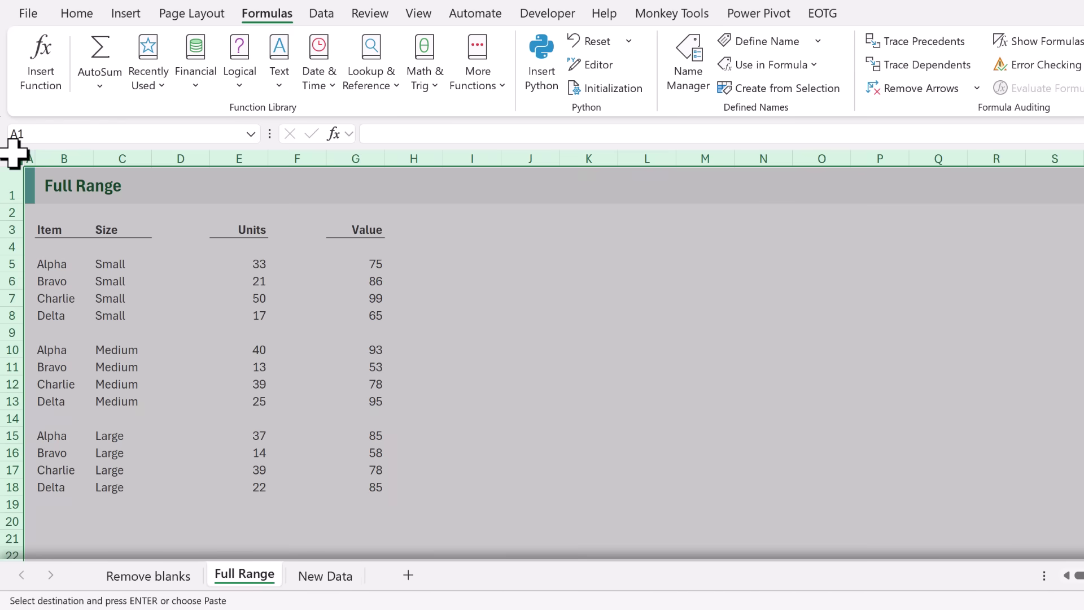
pyautogui.hotkey('ctrl', 'v')
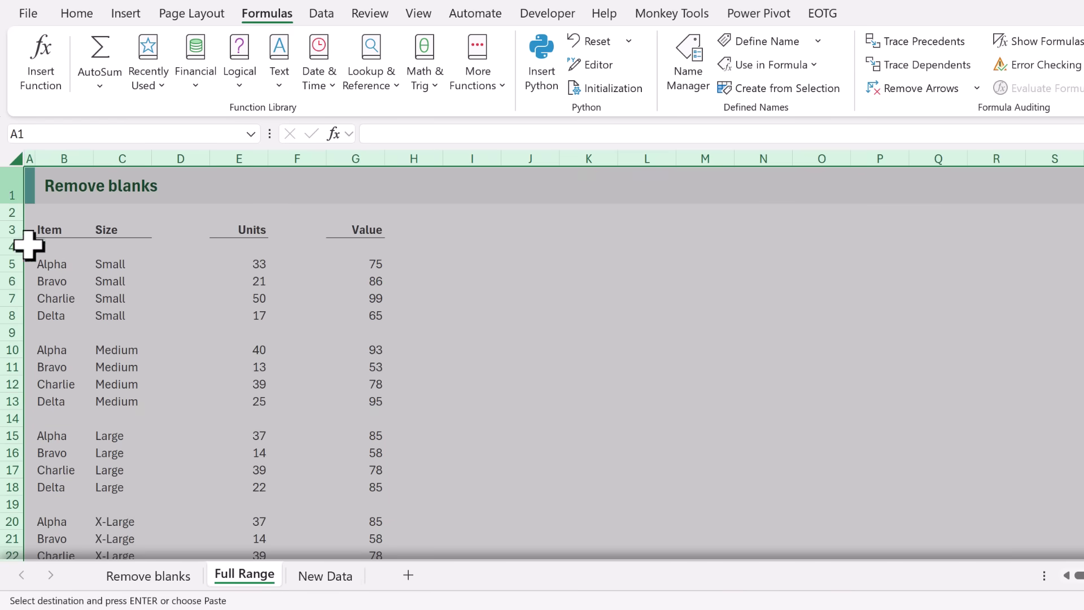
pyautogui.click(153, 585)
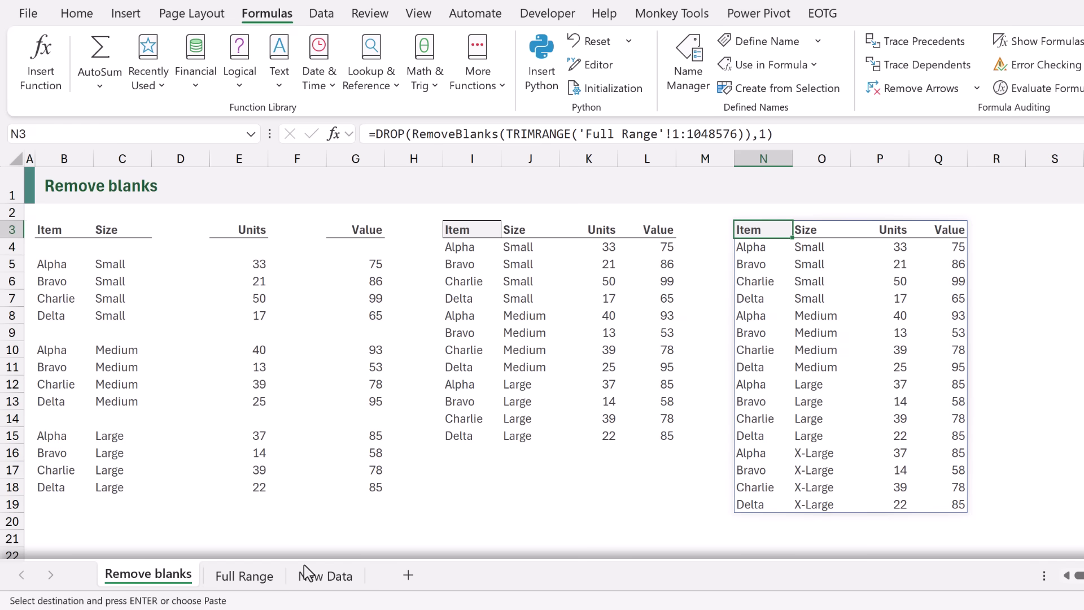
# Step: Select N16:Q19, the four X-Large rows Alpha, Bravo, Charlie and Delta
pyautogui.click(756, 458)
pyautogui.moveTo(757, 458); pyautogui.dragTo(943, 503)
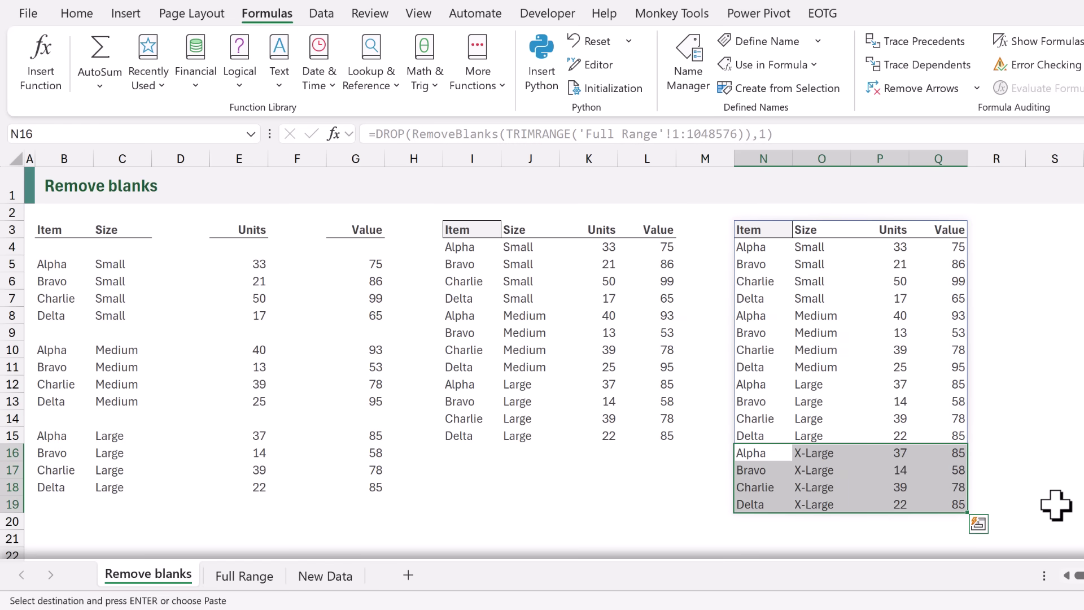